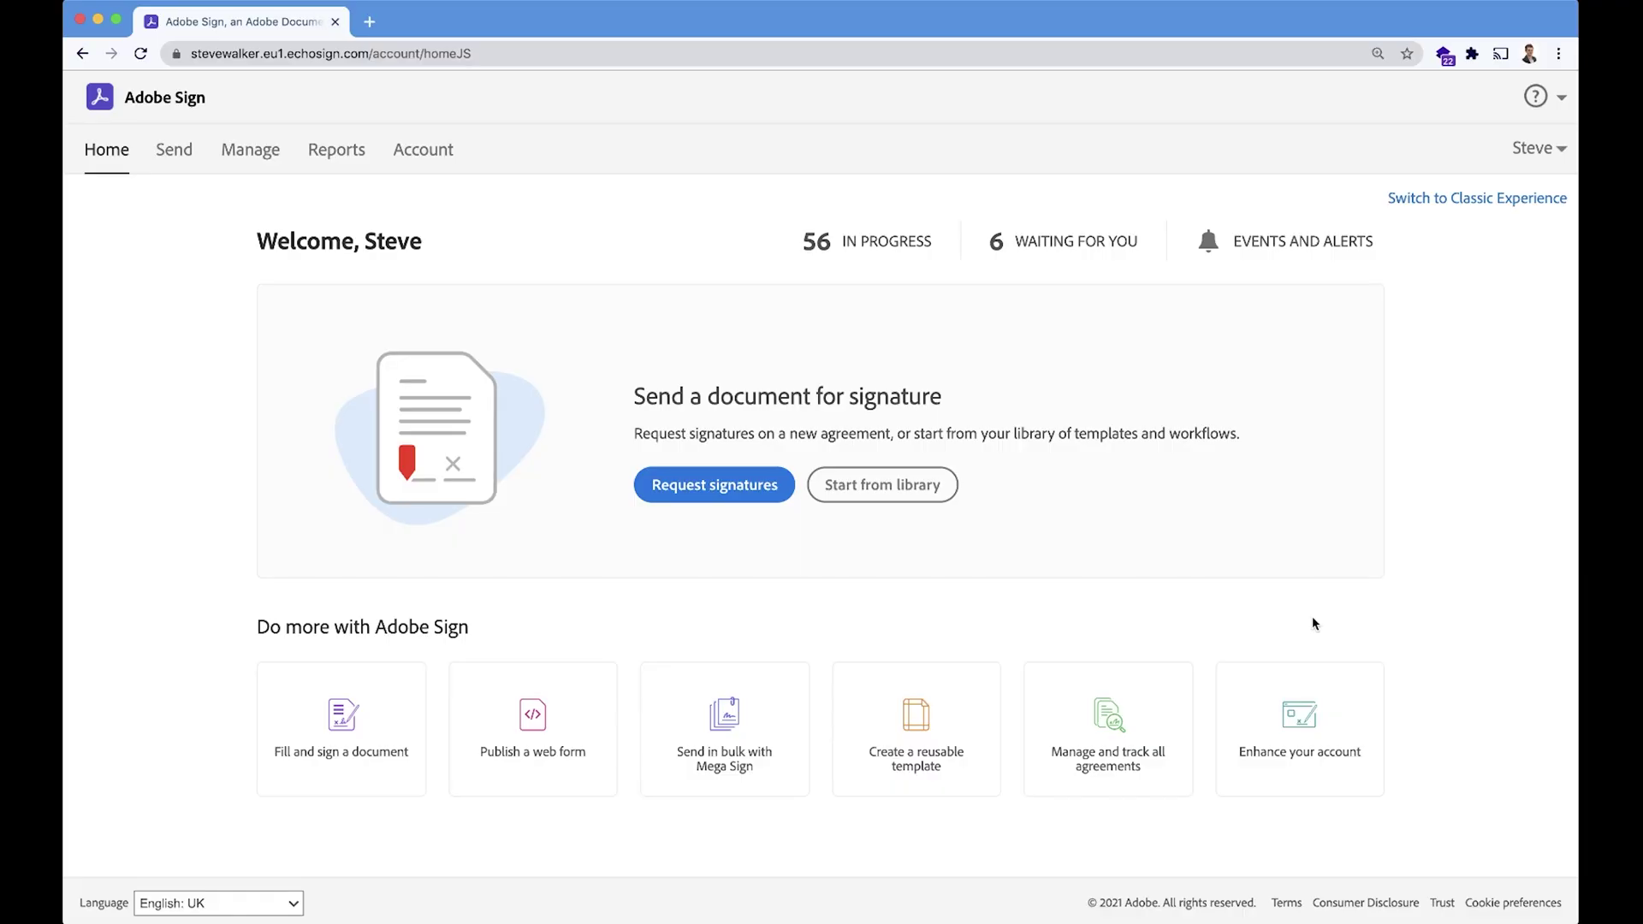
Review the Timesheet form in Acrobat, then return to the Adobe Sign home page.
{"action": "key", "text": "ctrl+Up"}
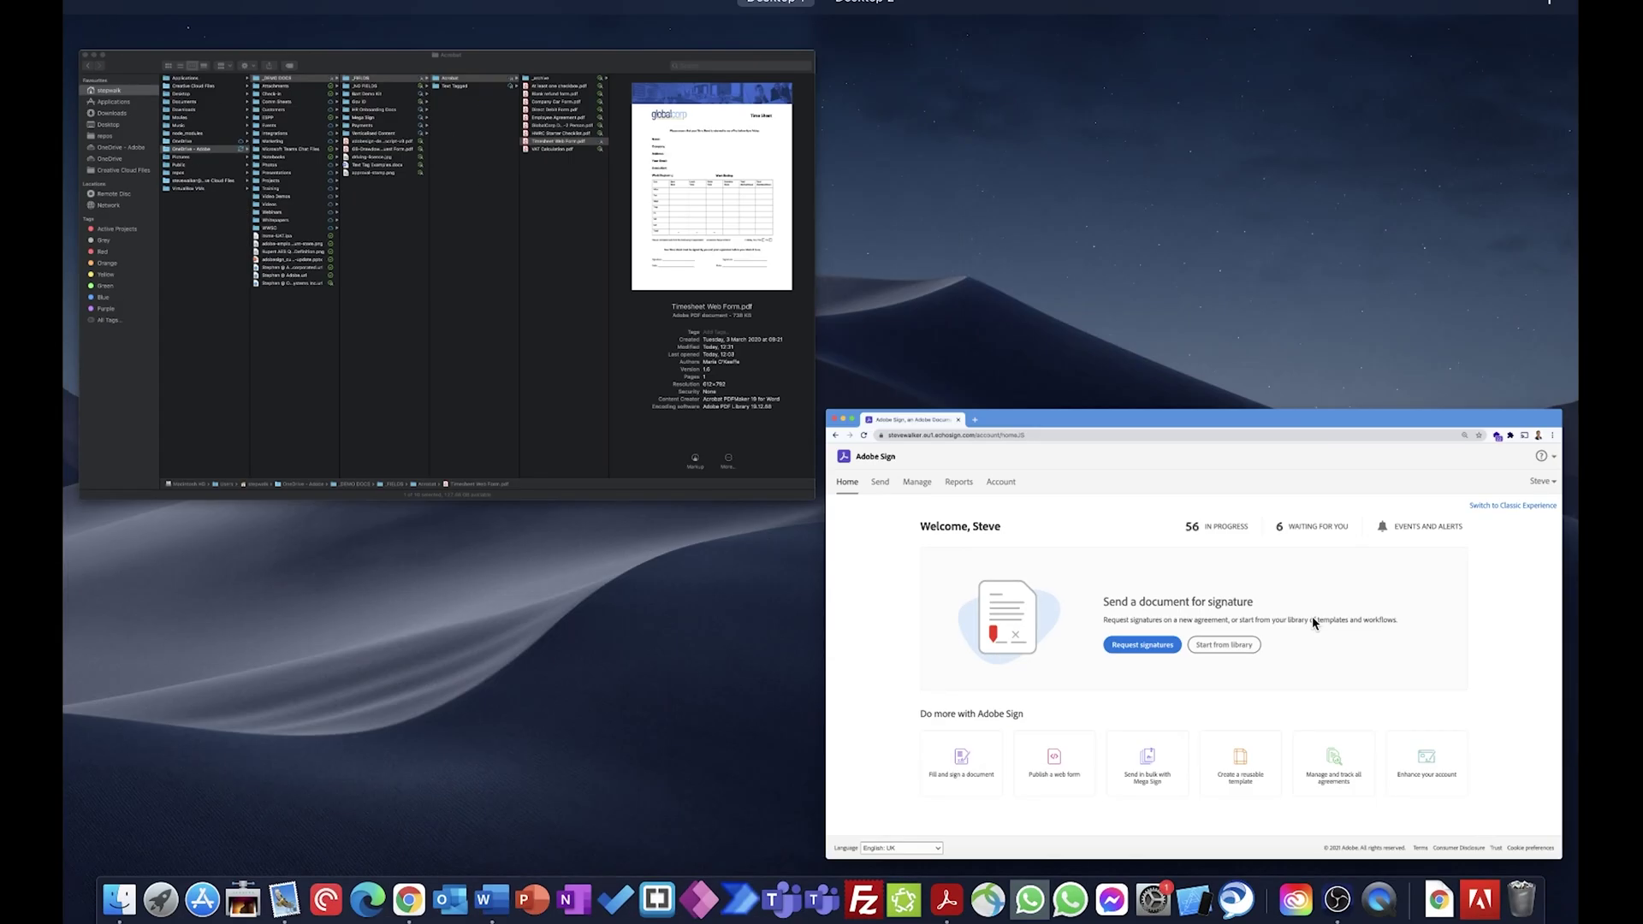
{"action": "left_click", "coordinate": [950, 907]}
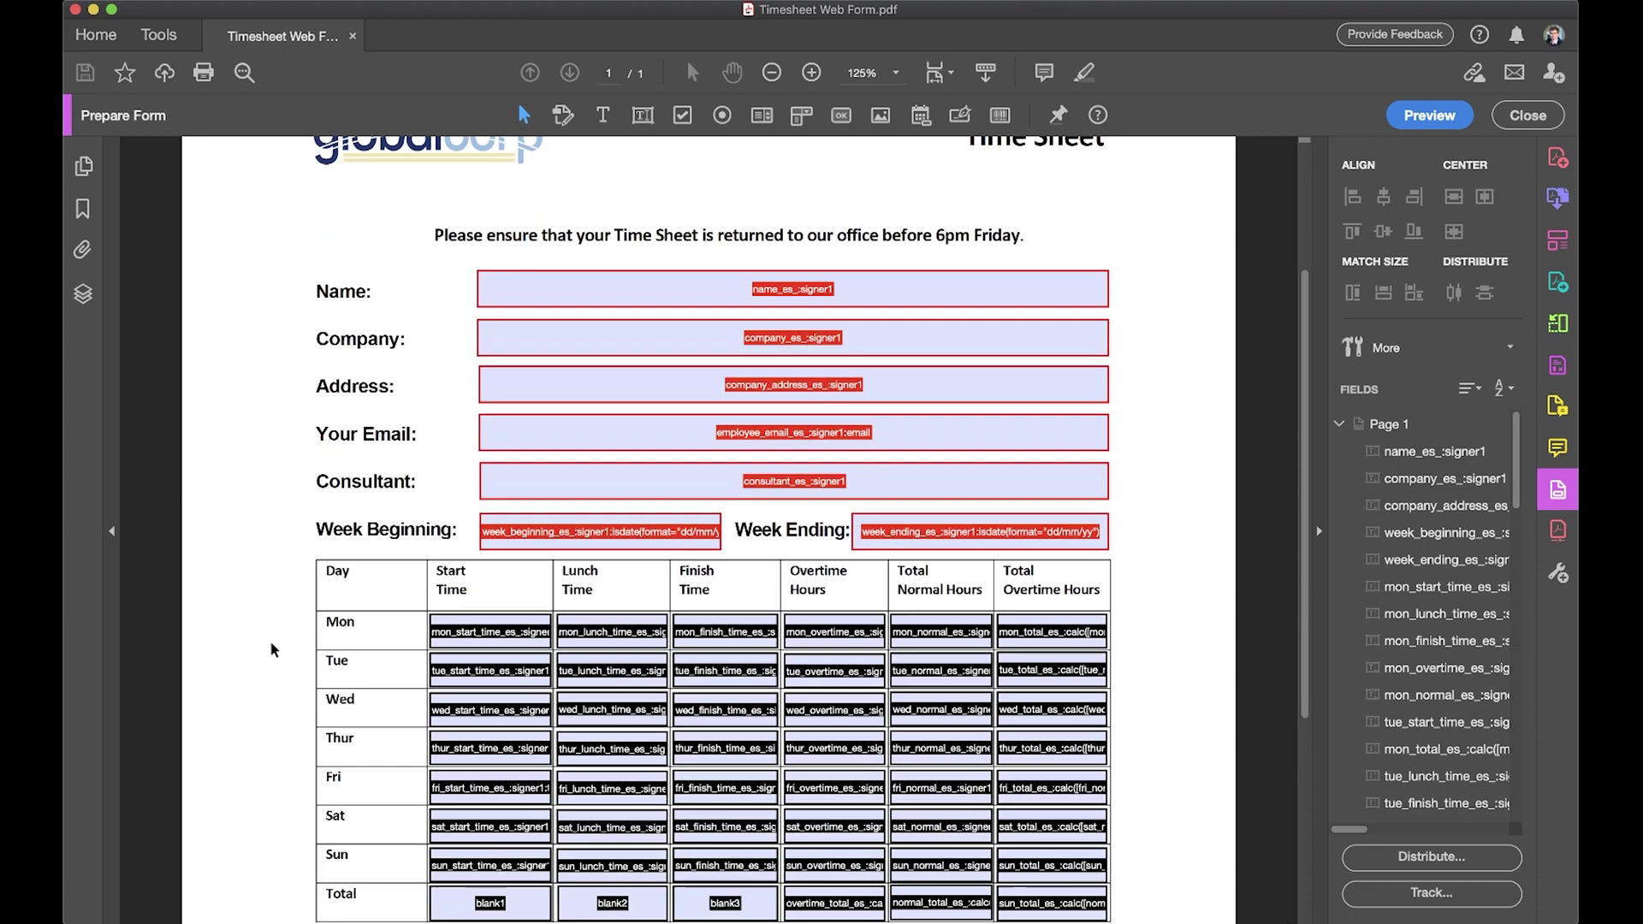
{"action": "scroll", "coordinate": [271, 648], "scroll_direction": "down", "scroll_amount": 3}
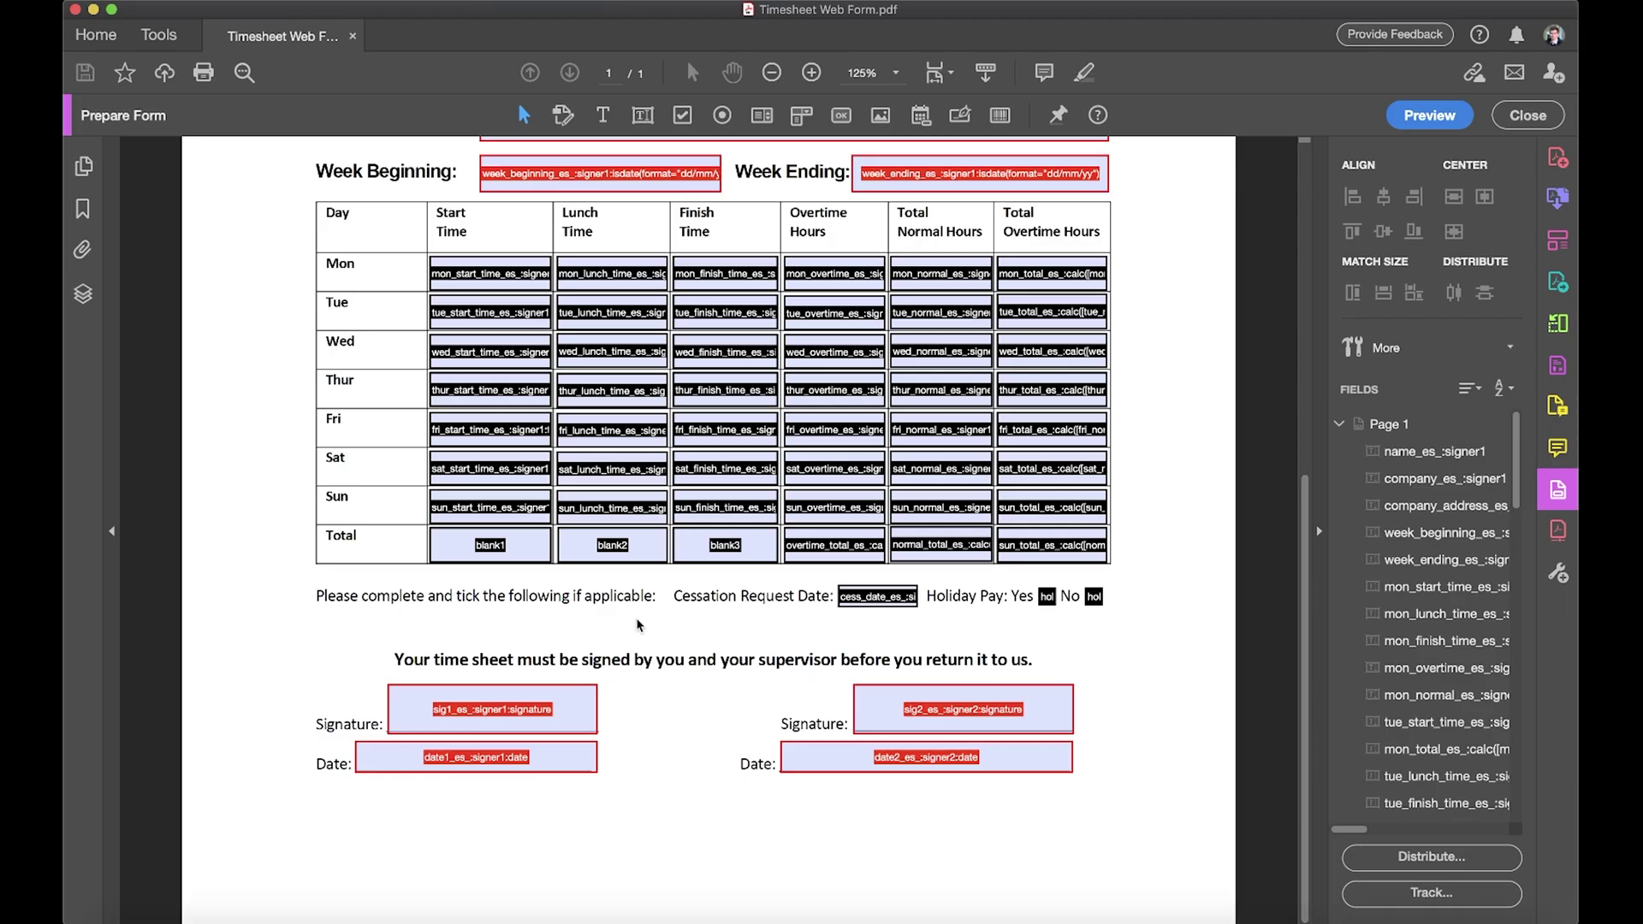
{"action": "key", "text": "ctrl+Up"}
{"action": "left_click", "coordinate": [959, 406]}
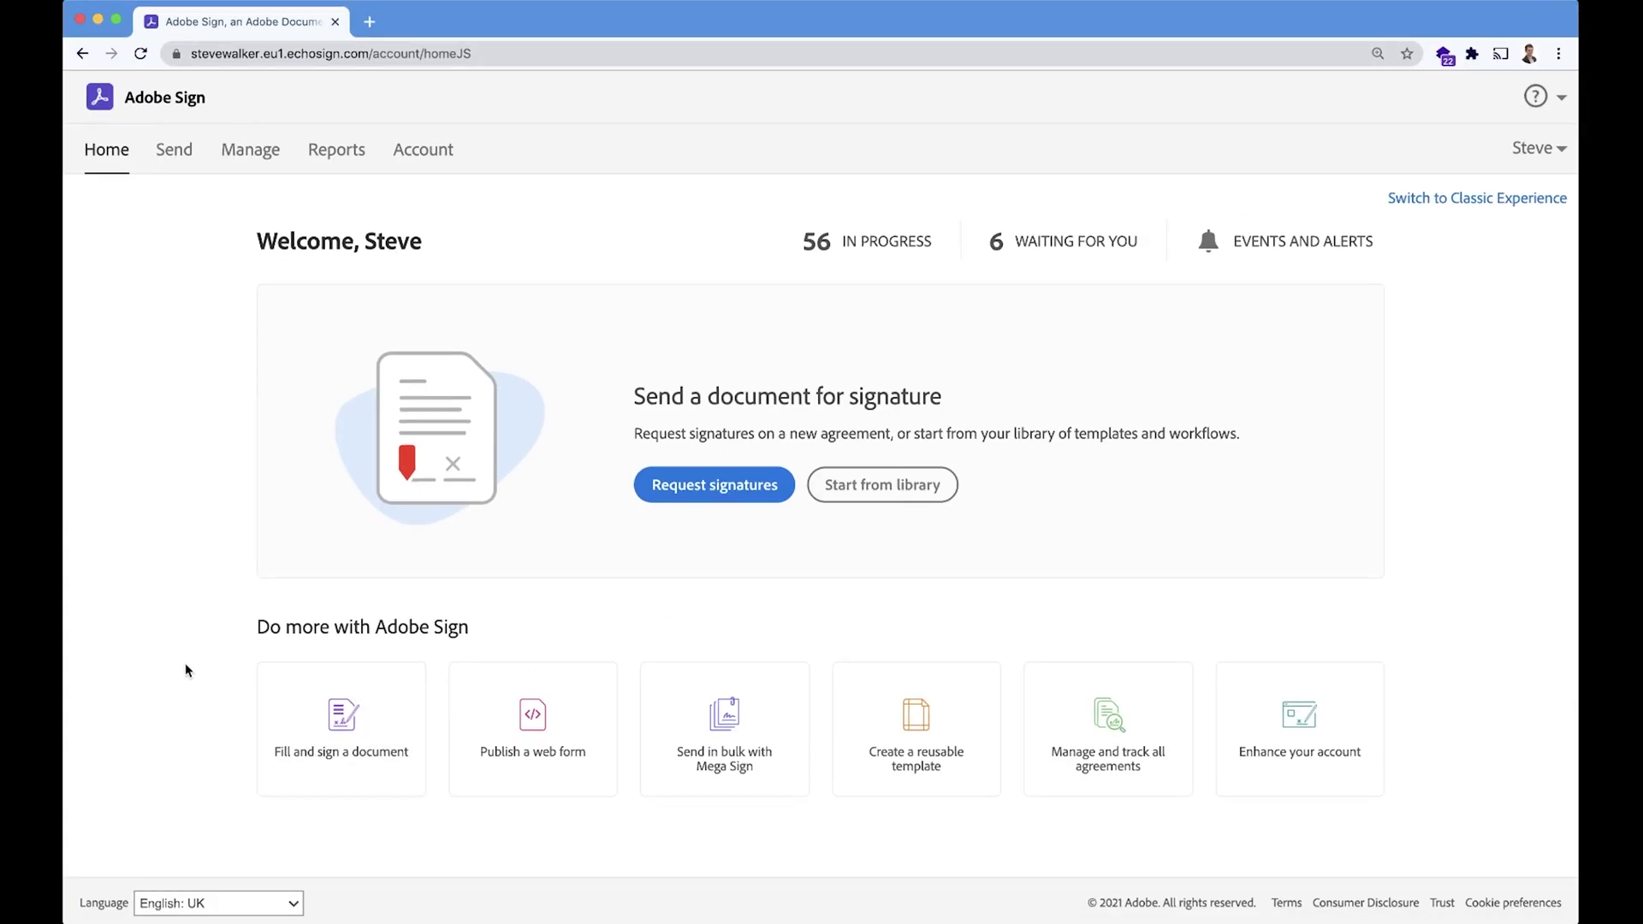
Publish a new web form from Timesheet Web Form.pdf, trimming its name to 'Timesheet'.
{"action": "left_click", "coordinate": [531, 778]}
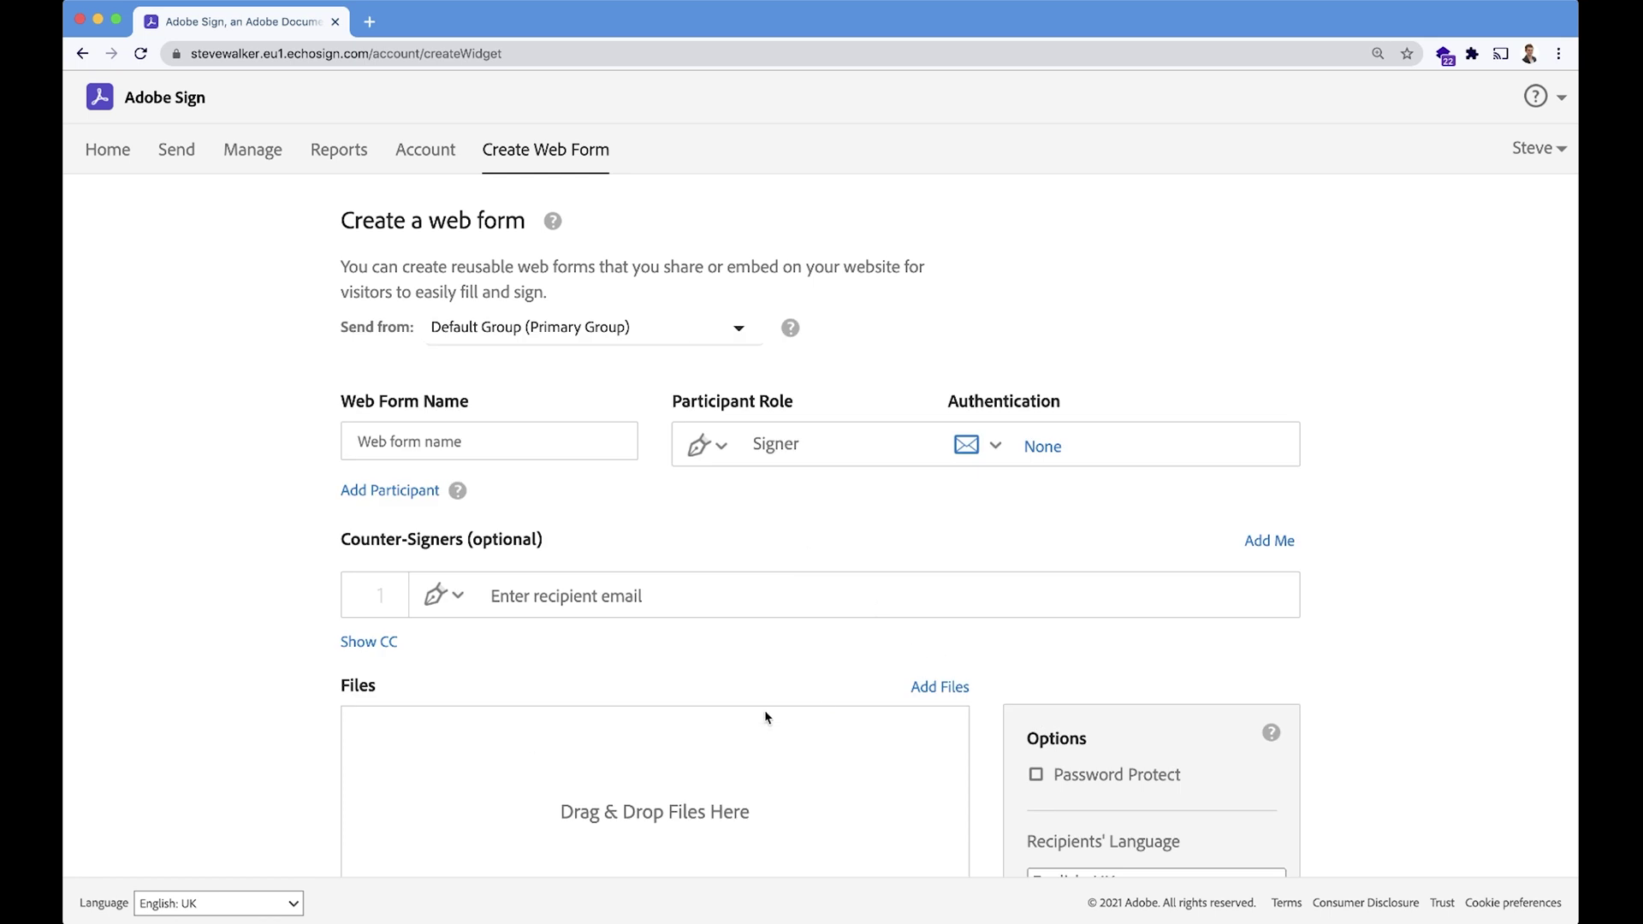
{"action": "mouse_move", "coordinate": [368, 920]}
{"action": "left_click", "coordinate": [117, 914]}
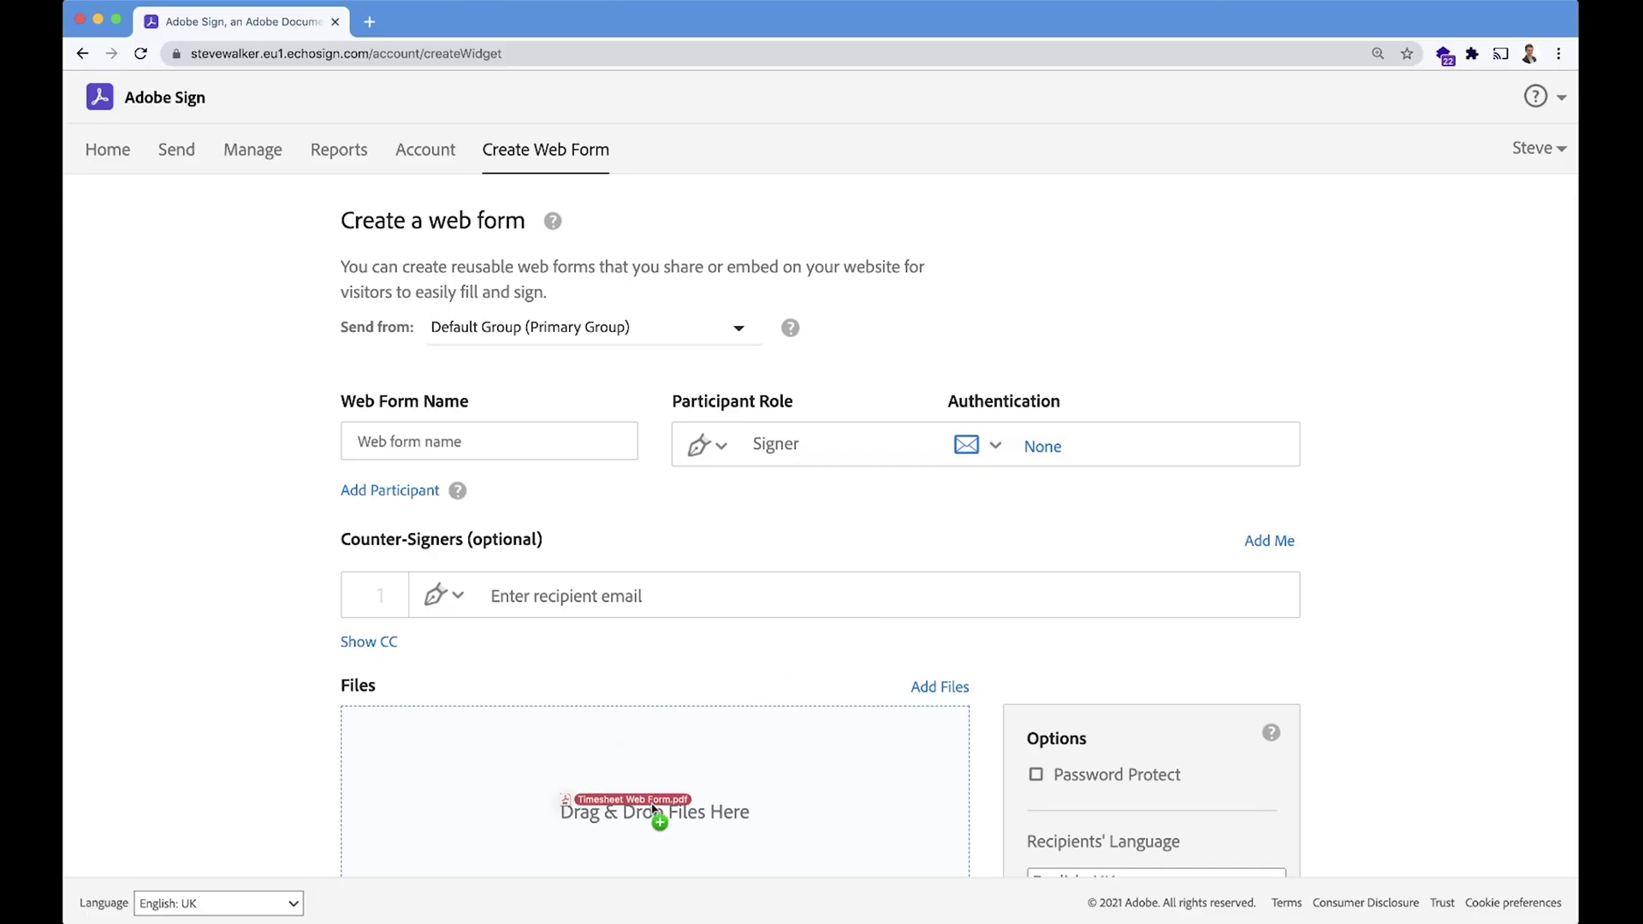
{"action": "left_click_drag", "start_coordinate": [624, 805], "coordinate": [629, 801]}
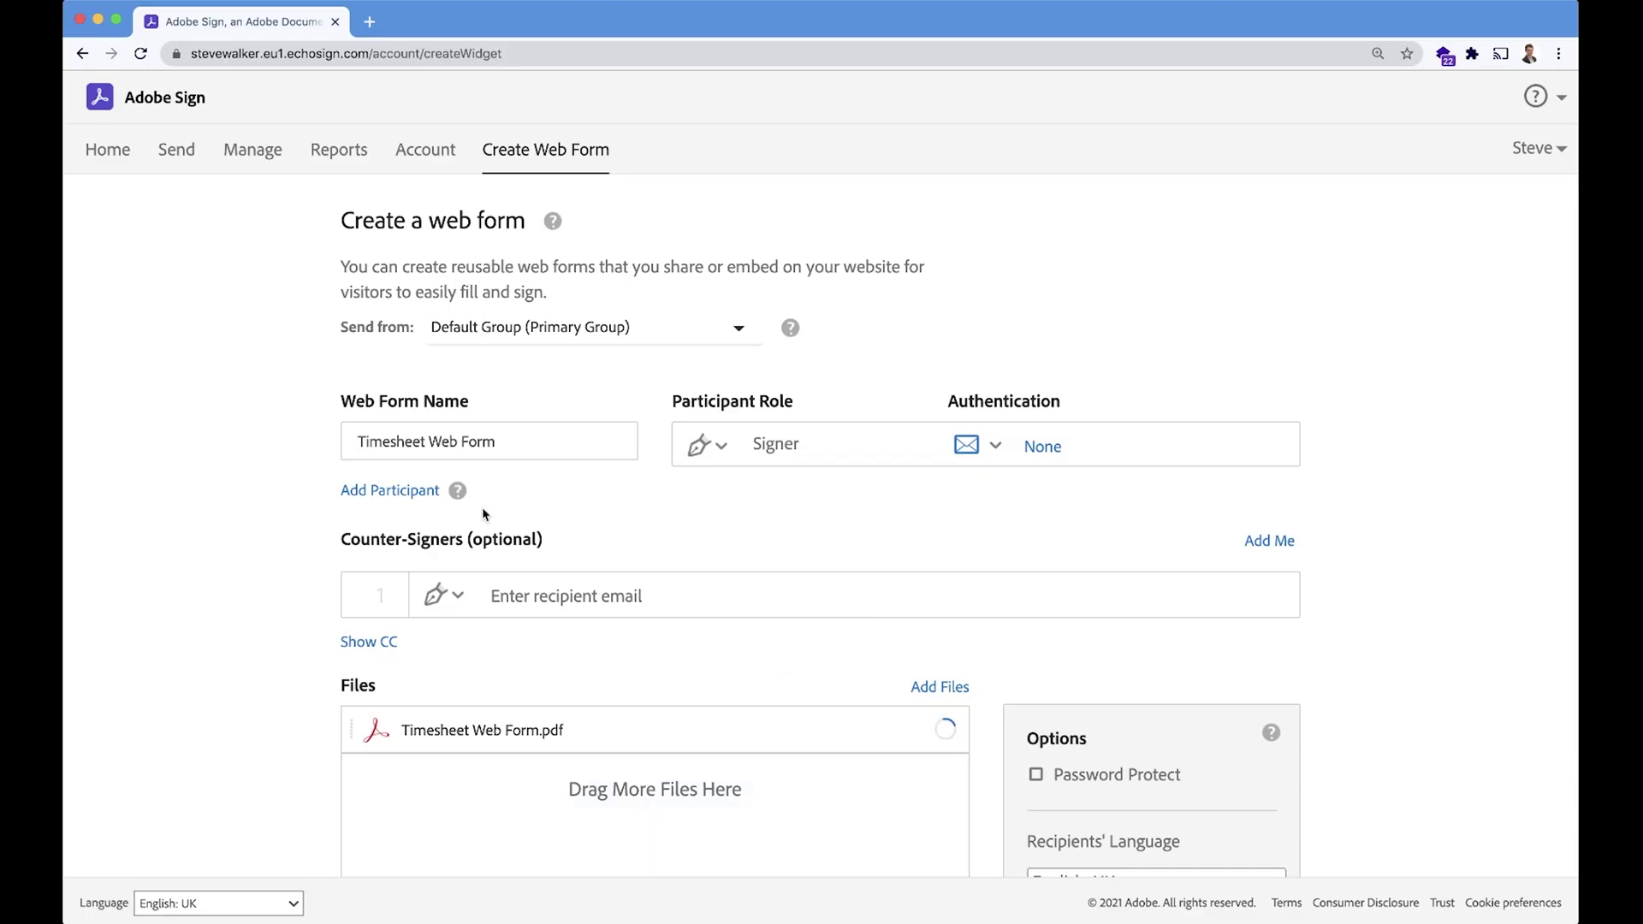
{"action": "left_click_drag", "start_coordinate": [428, 441], "coordinate": [498, 441]}
{"action": "key", "text": "BackSpace"}
{"action": "key", "text": "BackSpace"}
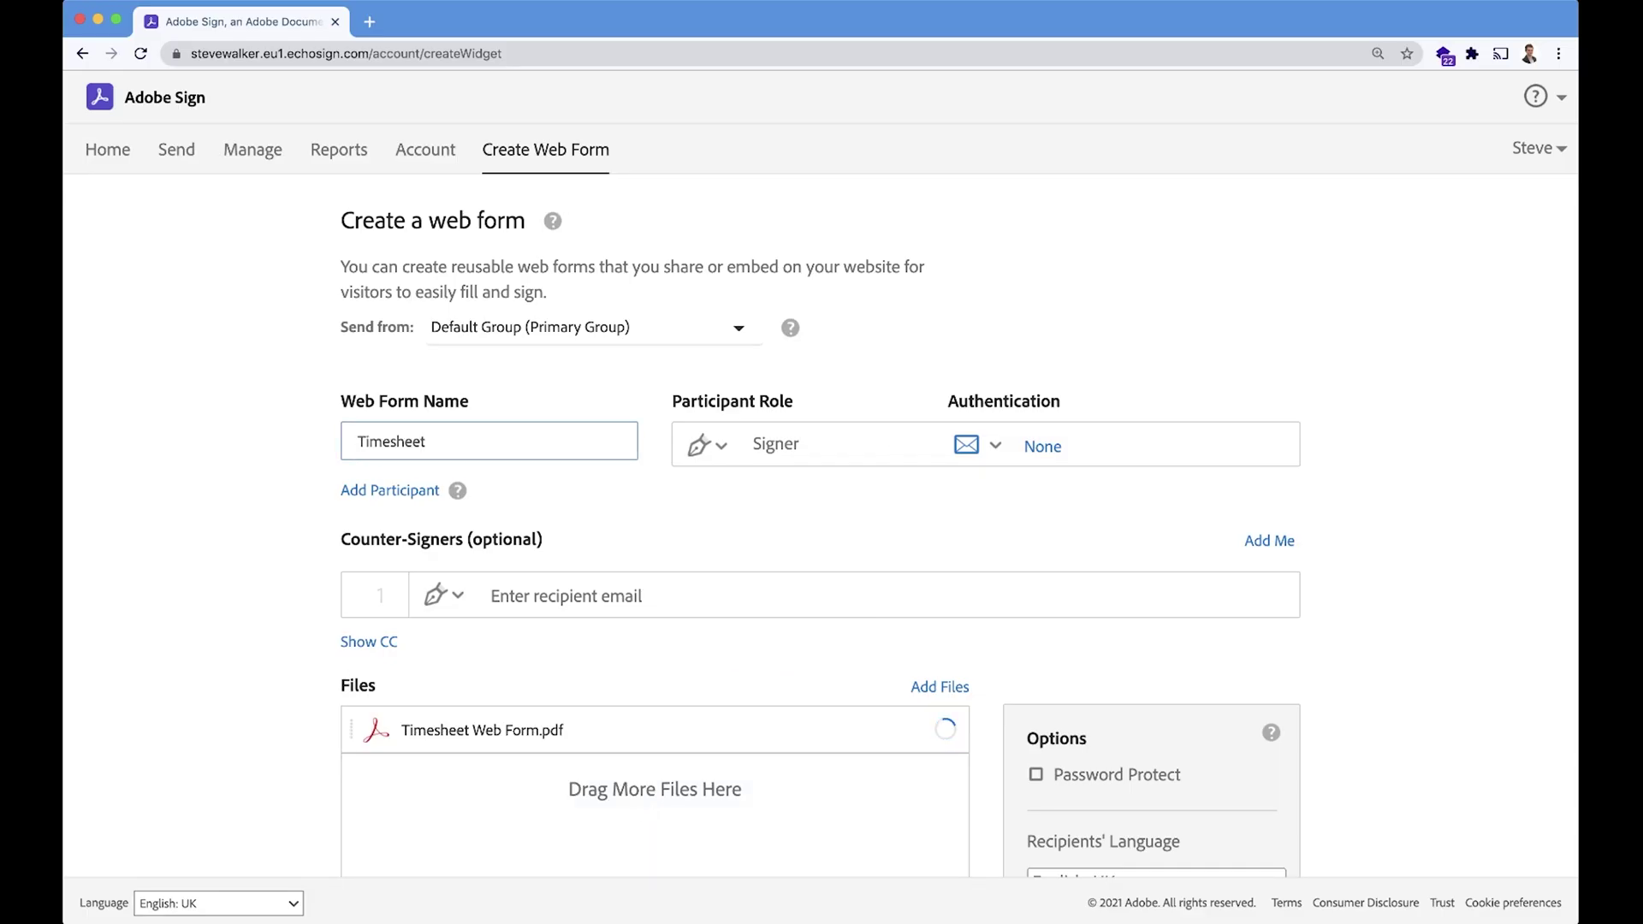
Add signer rows, then remove the extras so one email-verified Signer remains as second participant.
{"action": "left_click", "coordinate": [829, 517]}
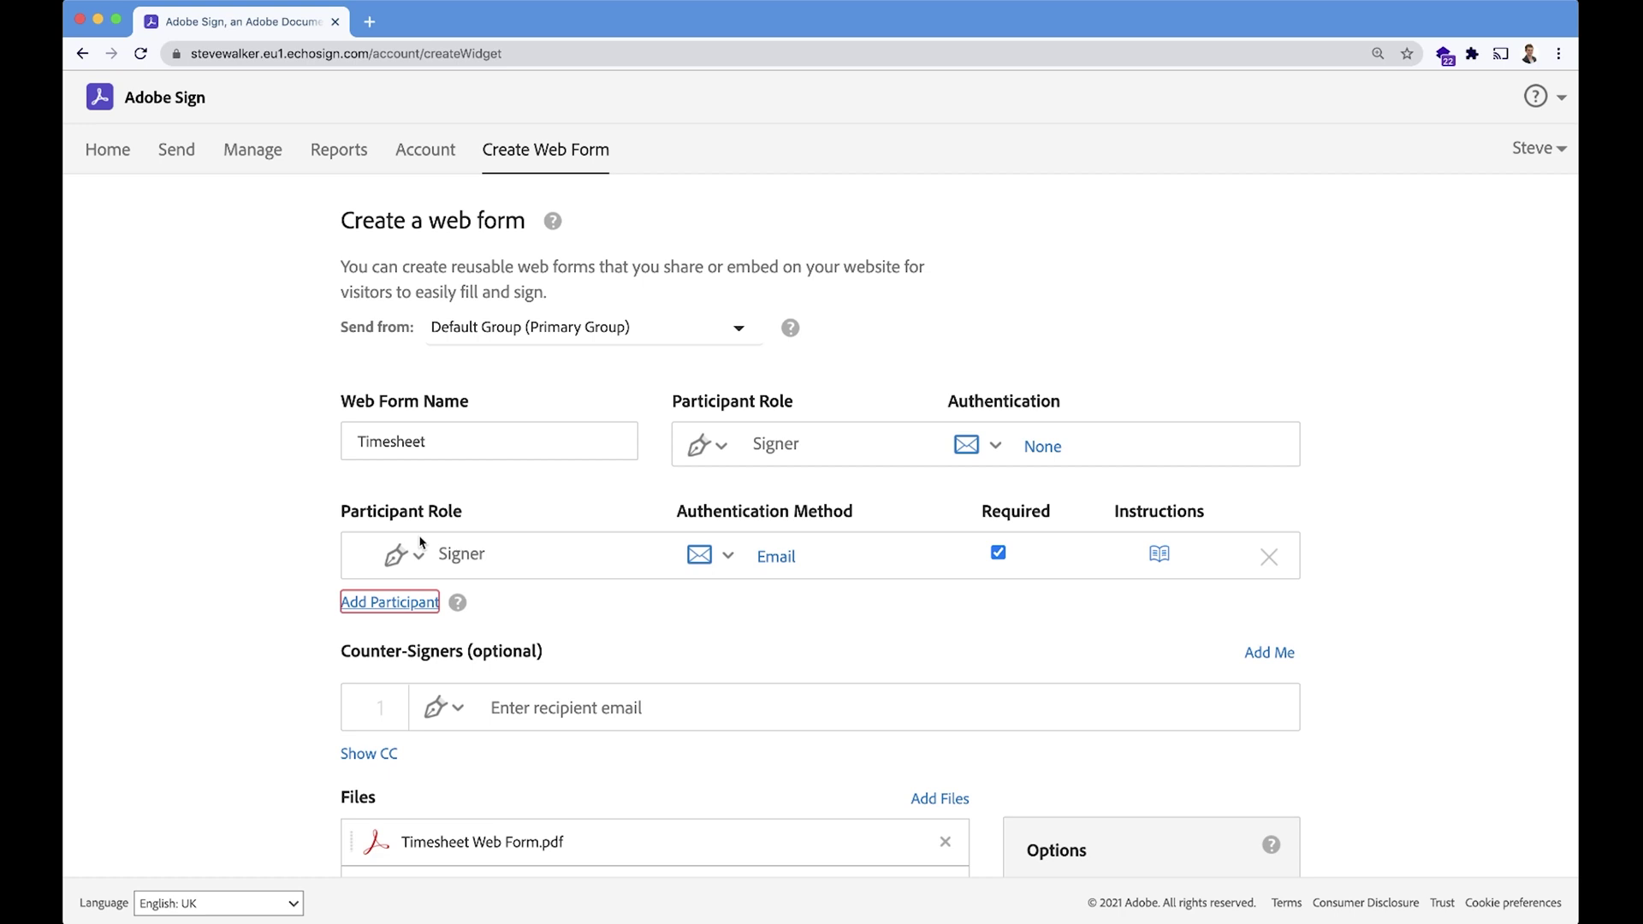
{"action": "left_click", "coordinate": [363, 606]}
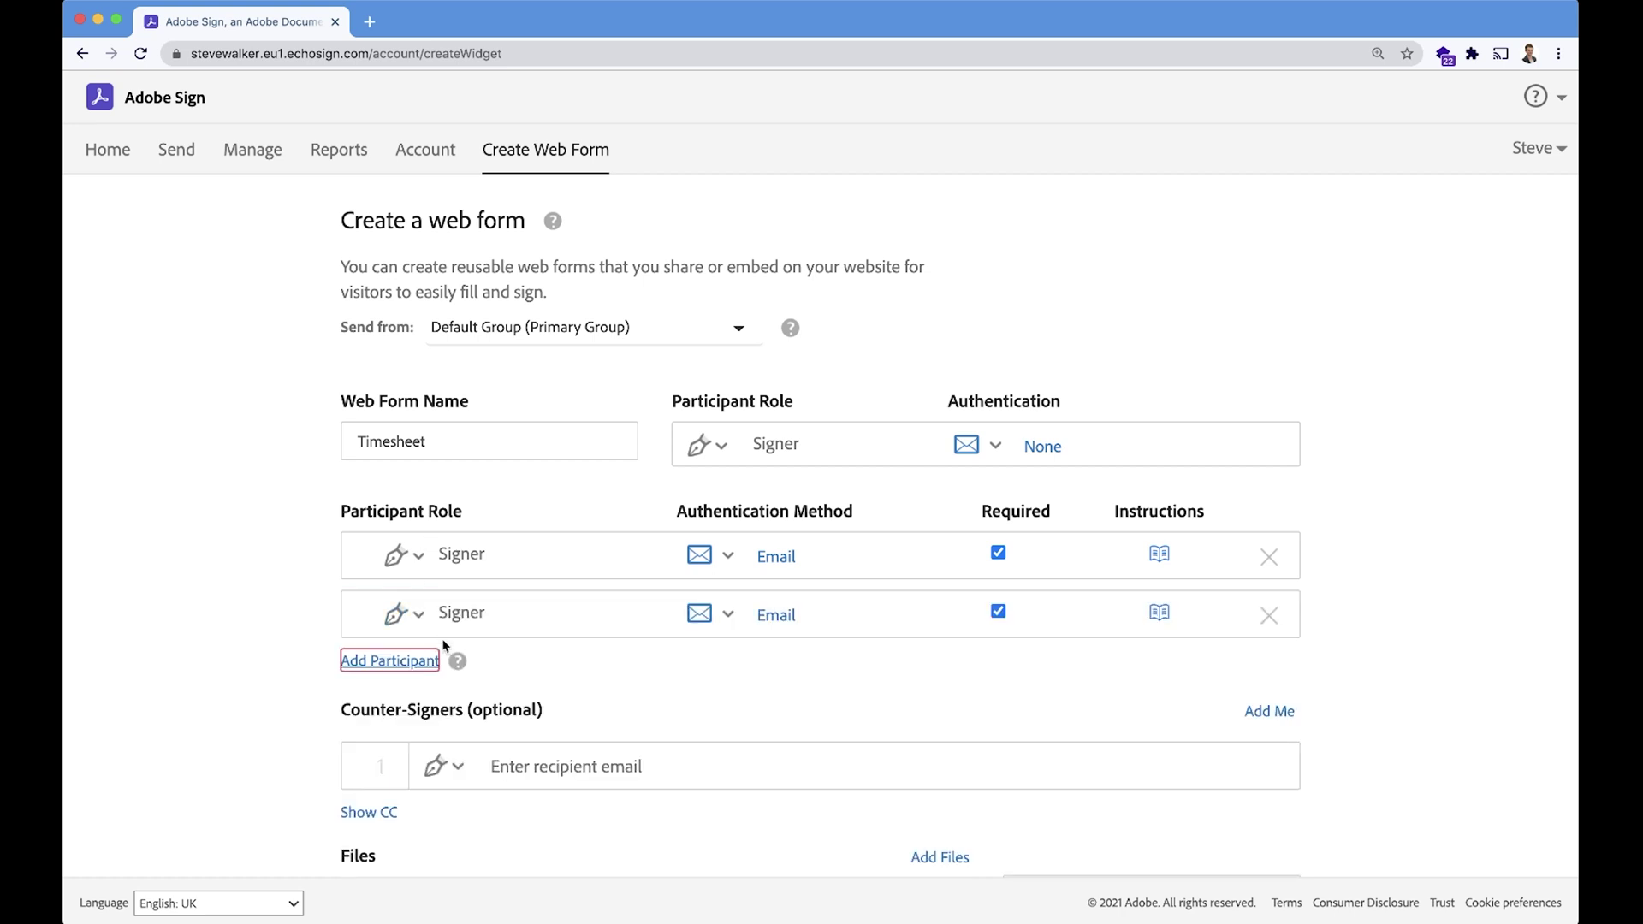
{"action": "left_click", "coordinate": [400, 666]}
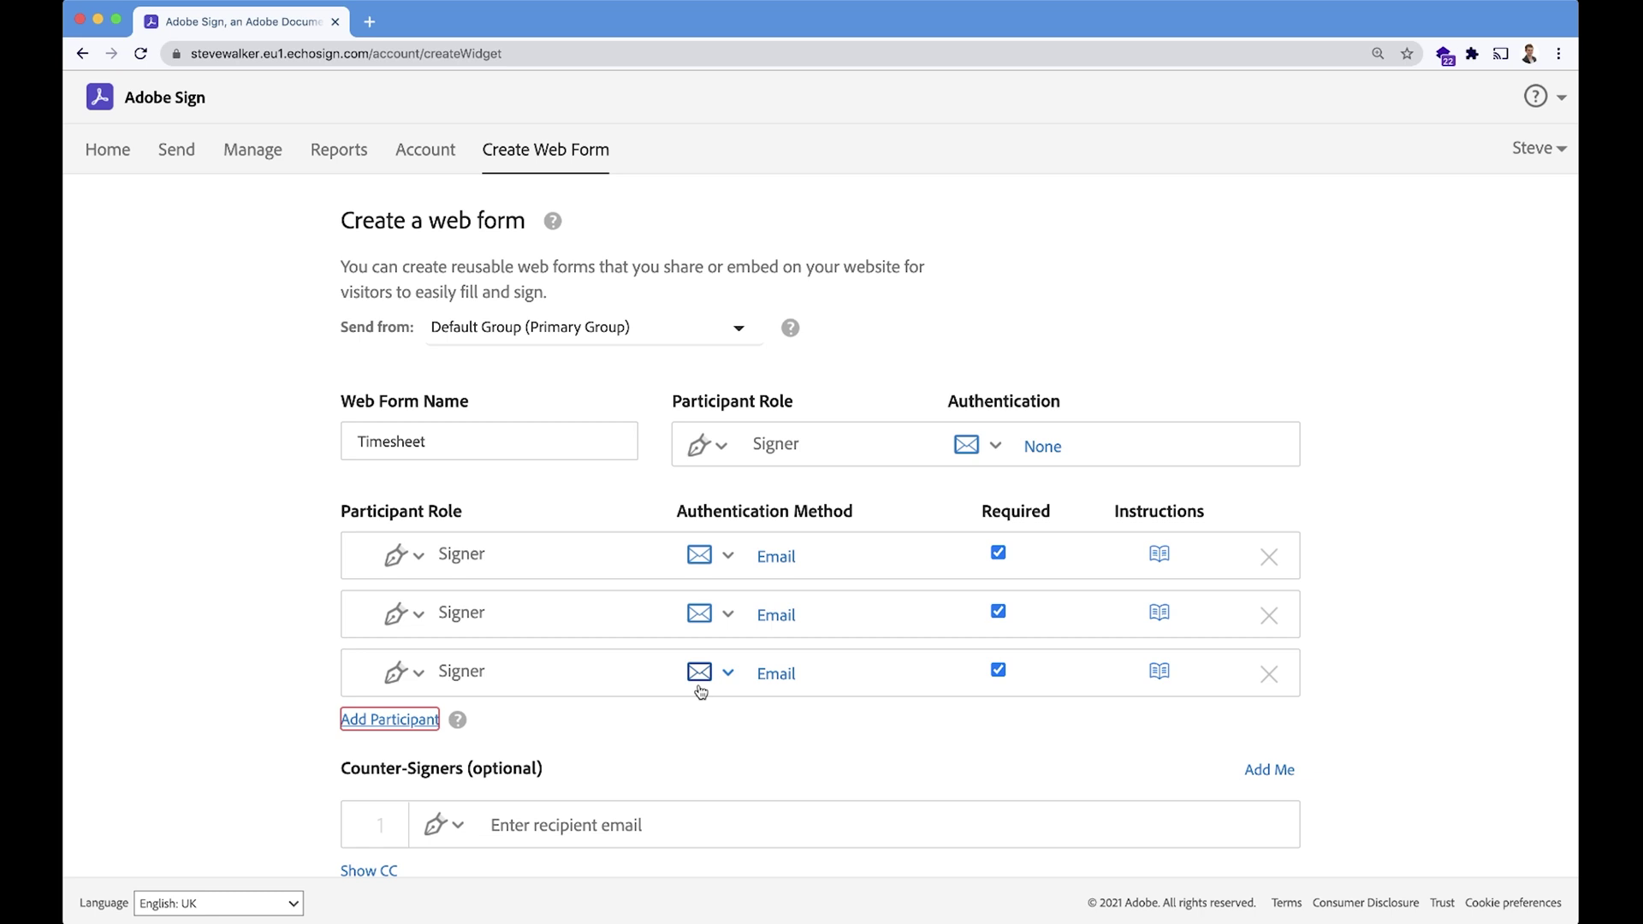
{"action": "left_click", "coordinate": [1270, 676]}
{"action": "left_click", "coordinate": [1270, 618]}
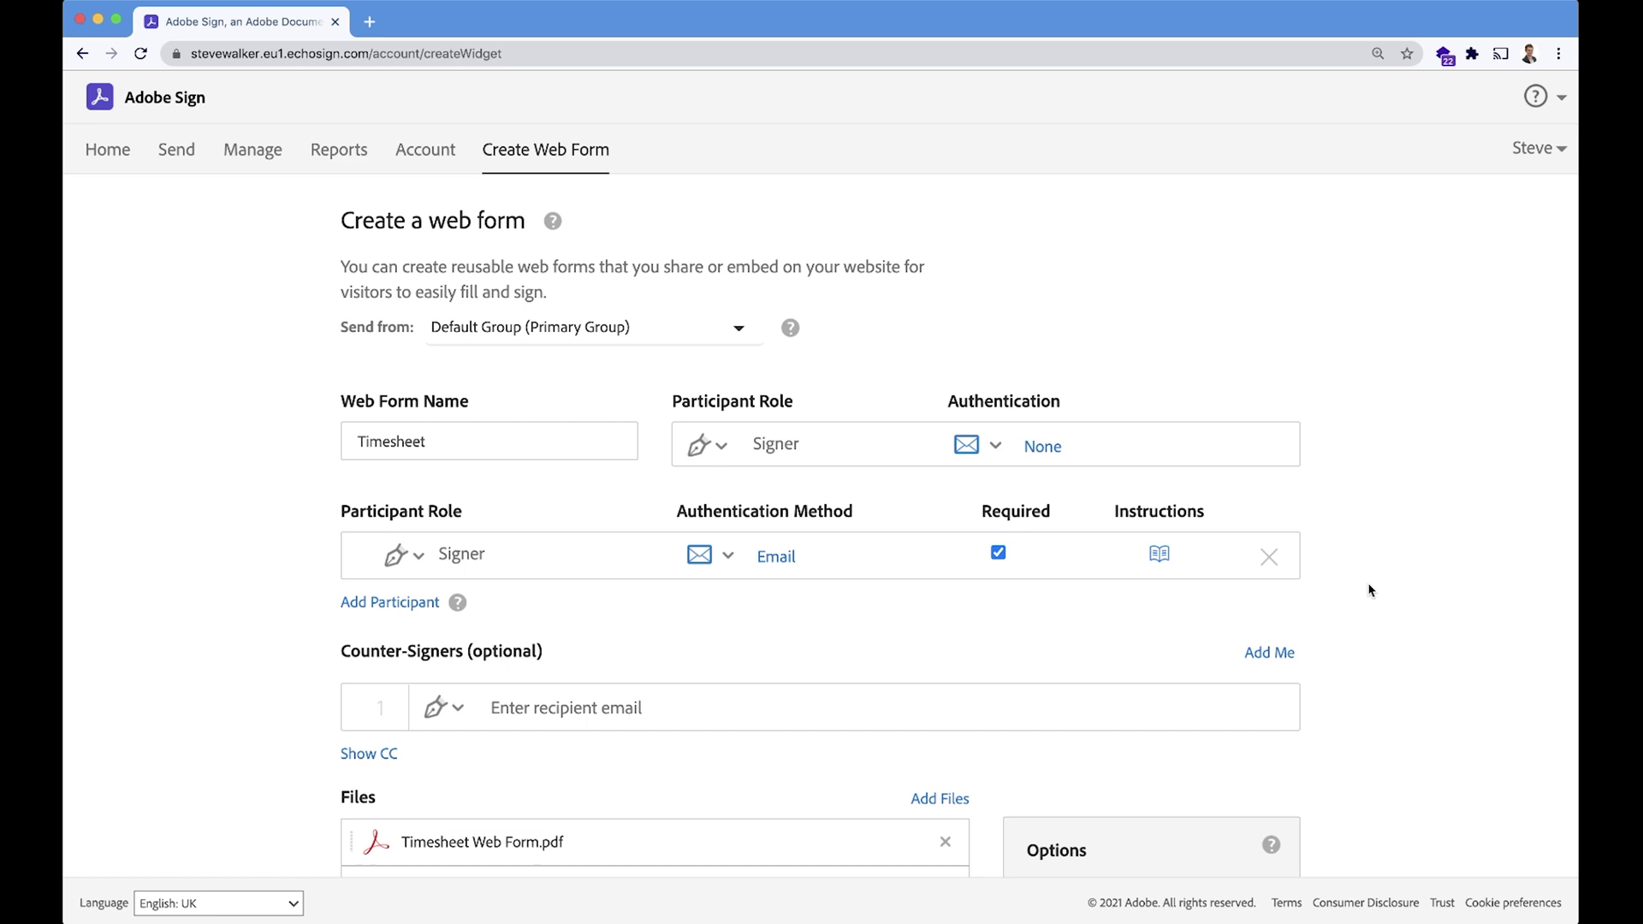
Save 'Line Manager' as the instructions for the second participant.
{"action": "left_click", "coordinate": [1159, 554]}
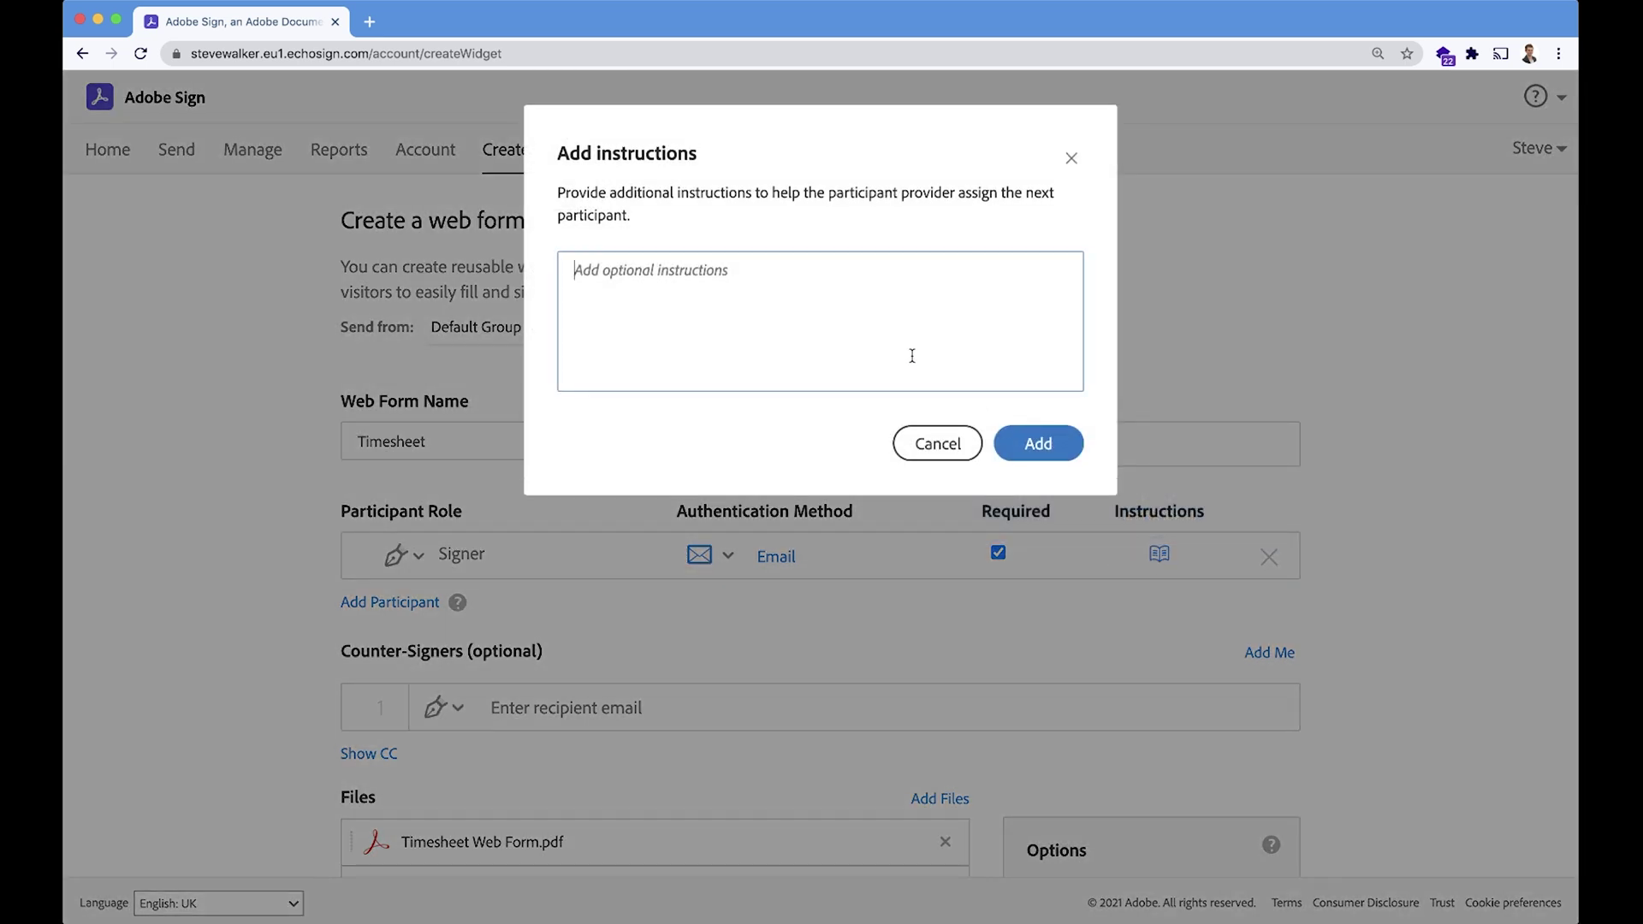
{"action": "type", "text": "Line Manager"}
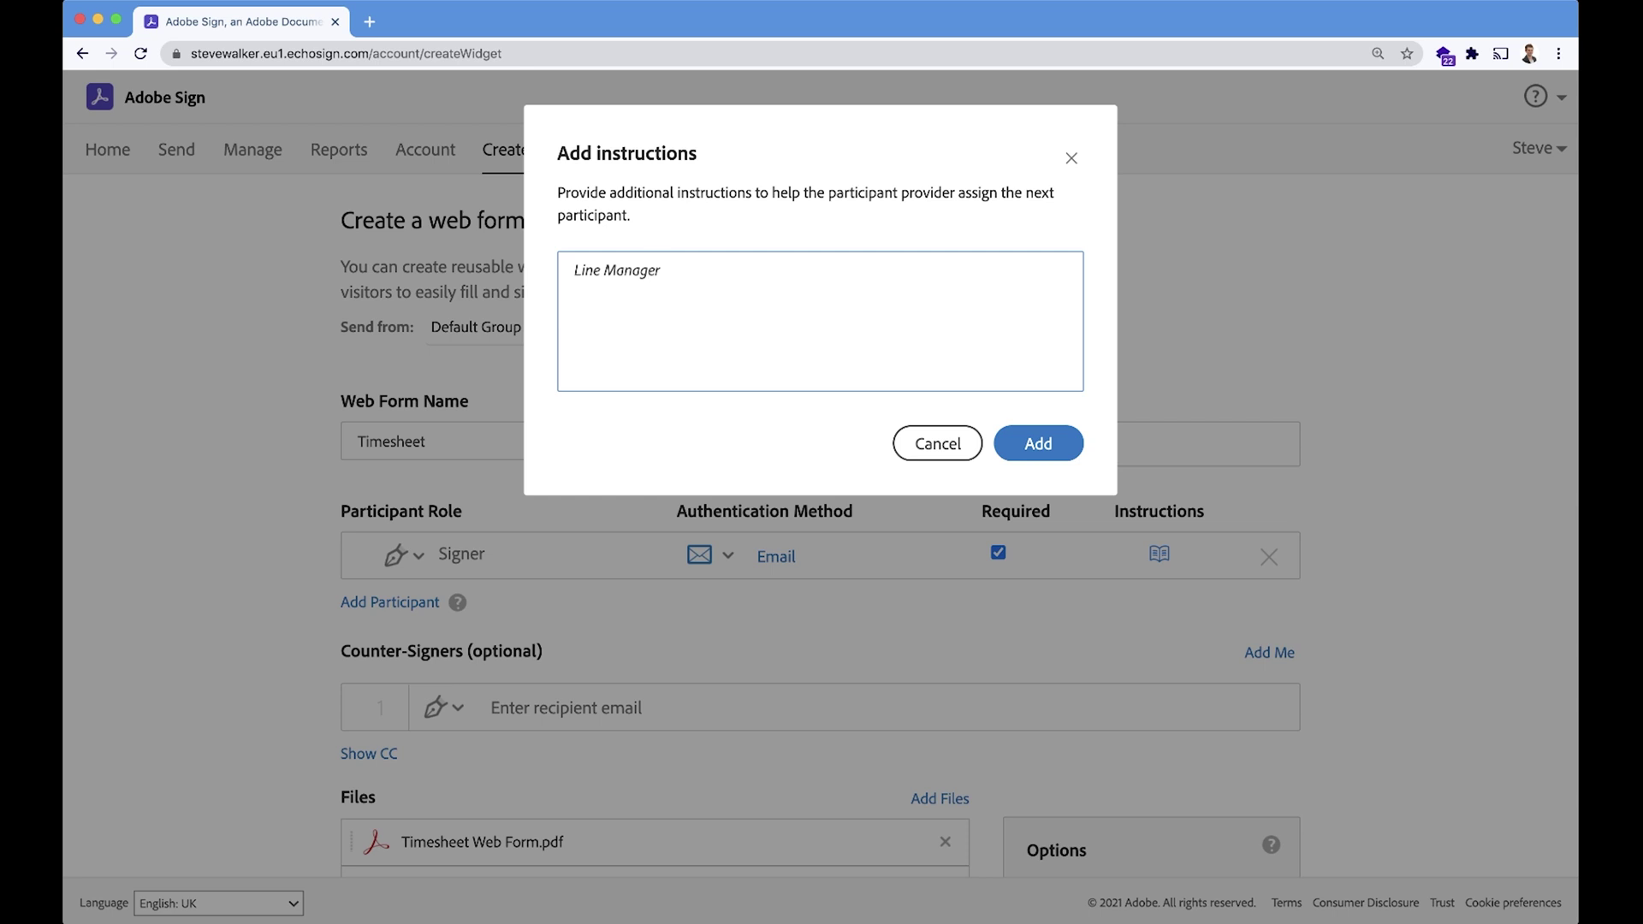
{"action": "left_click", "coordinate": [1054, 448]}
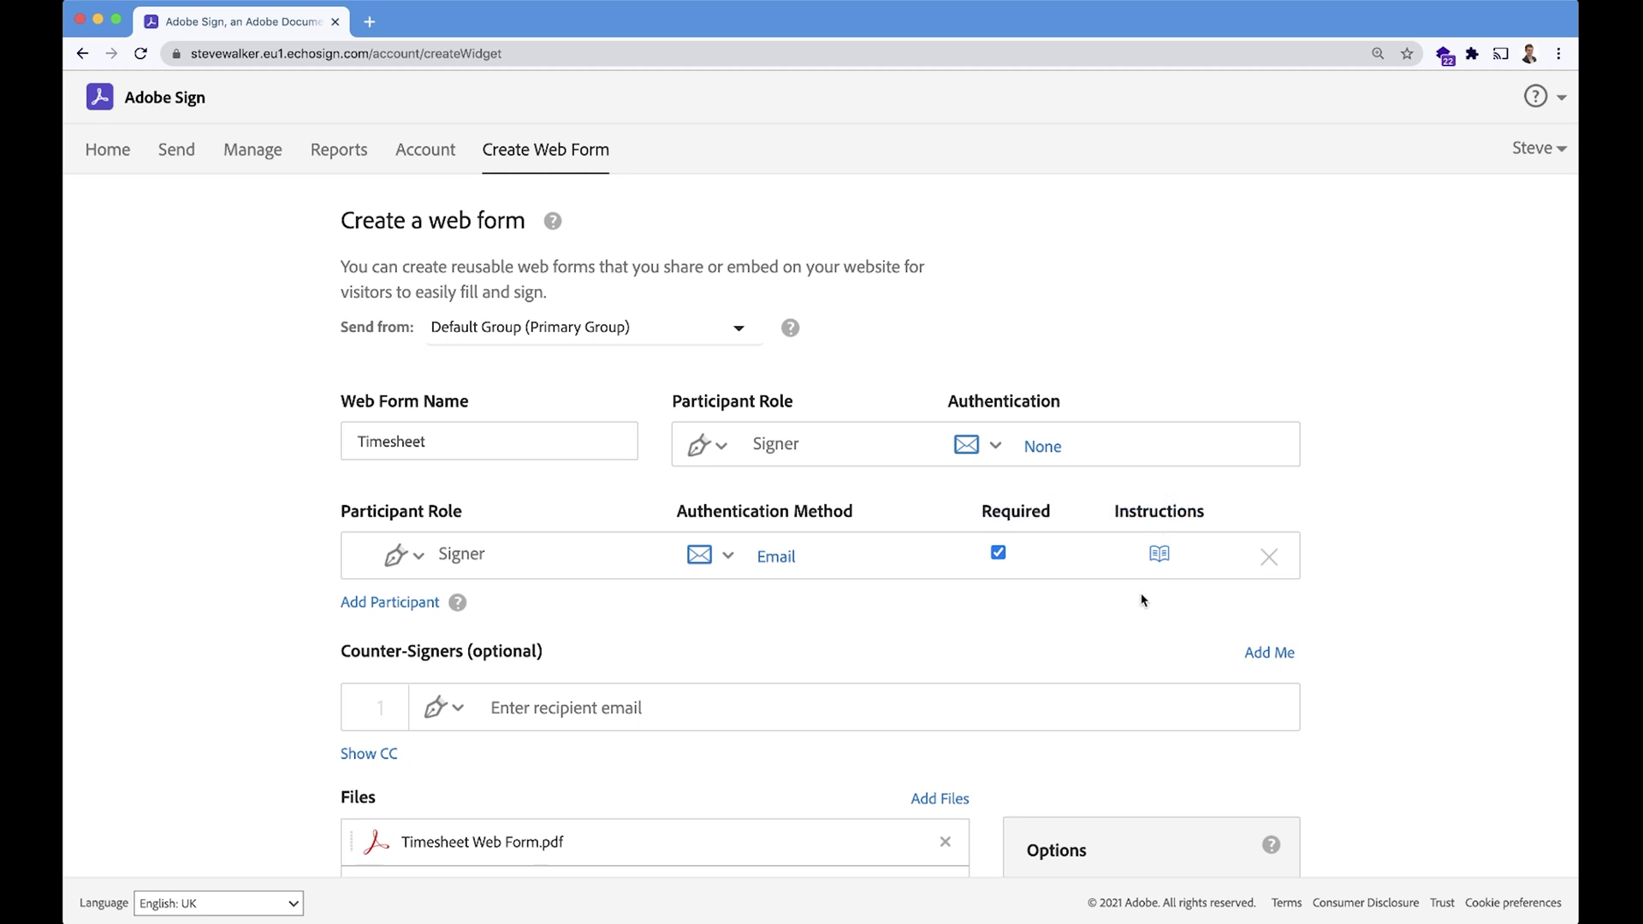
{"action": "left_click", "coordinate": [402, 558]}
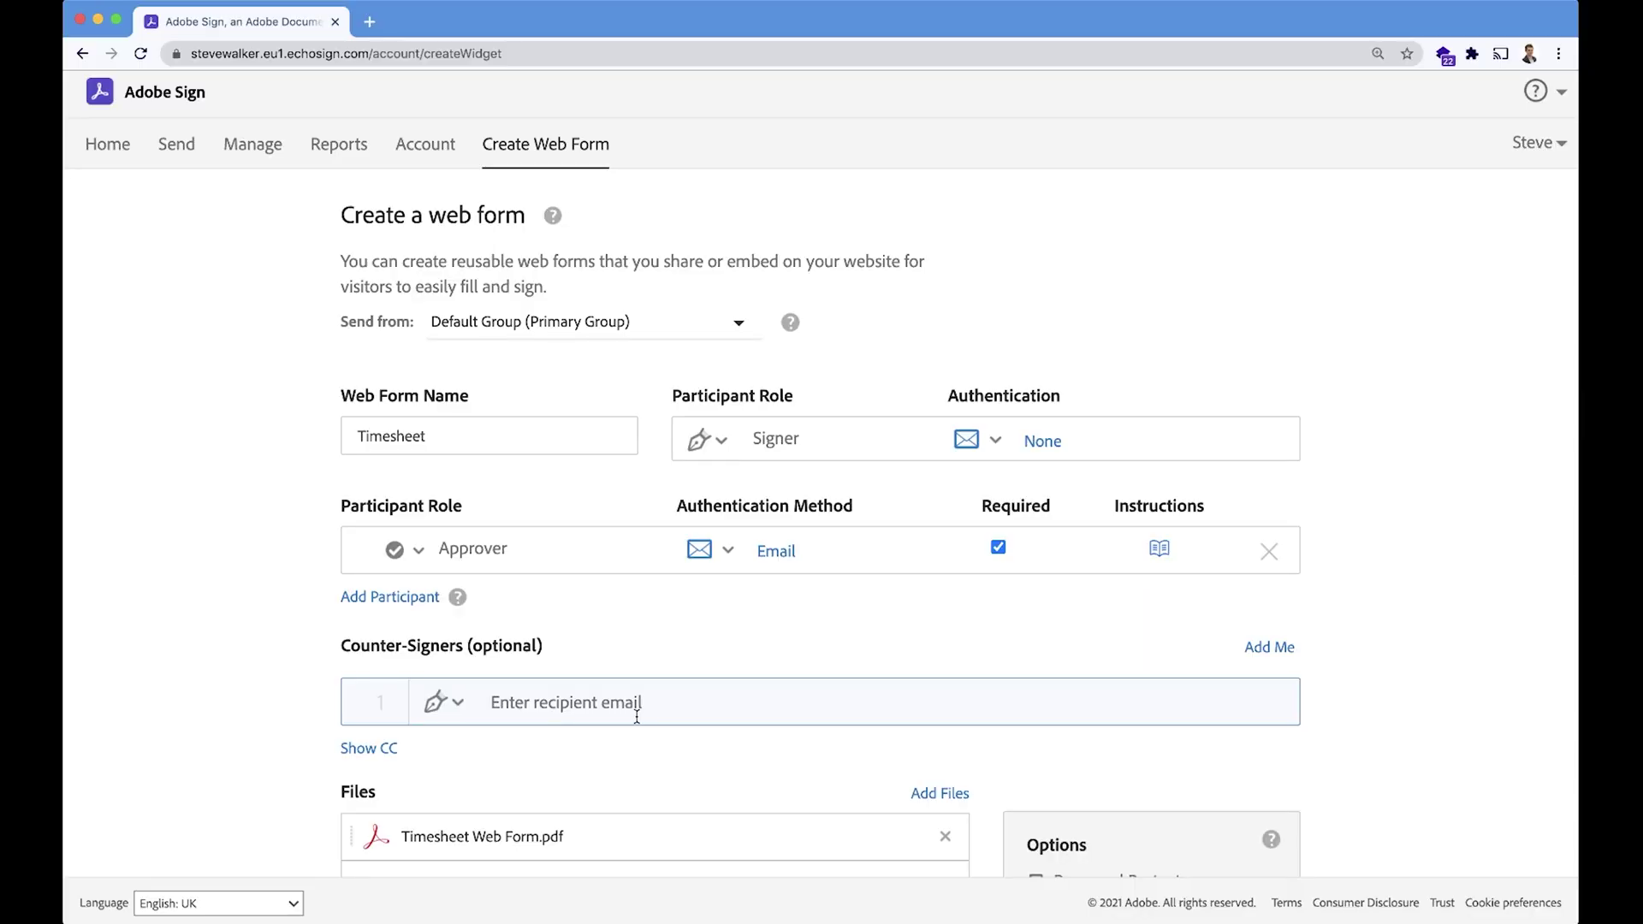
Add the suggested timesheet approval address as a counter-signer with the Approver role.
{"action": "type", "text": "timesheet"}
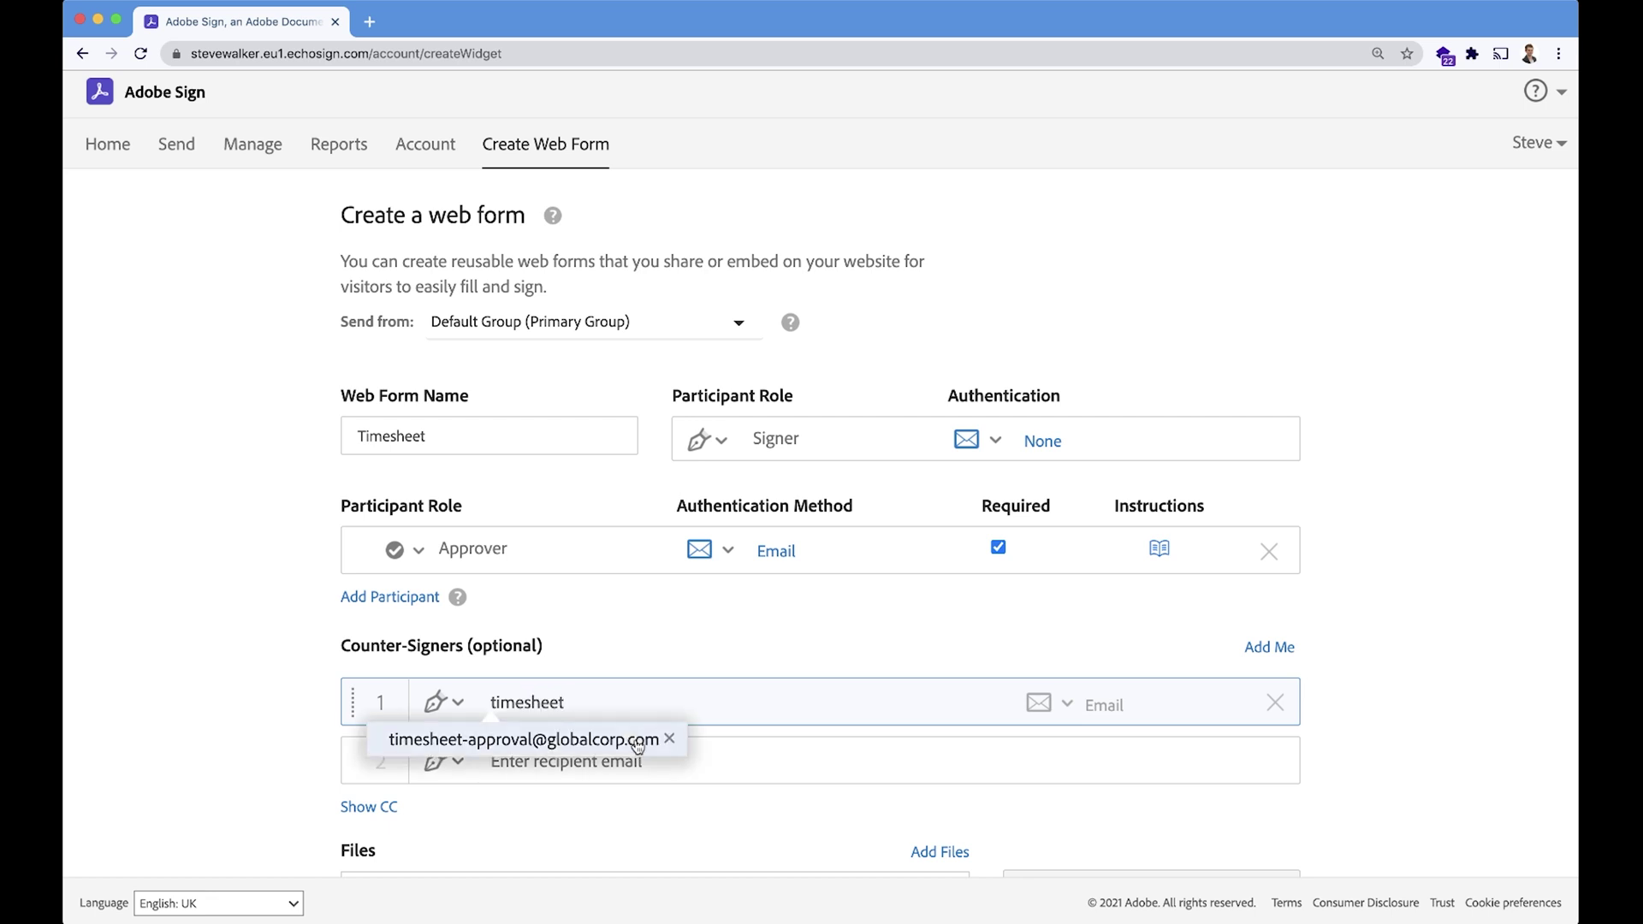
{"action": "left_click", "coordinate": [623, 742]}
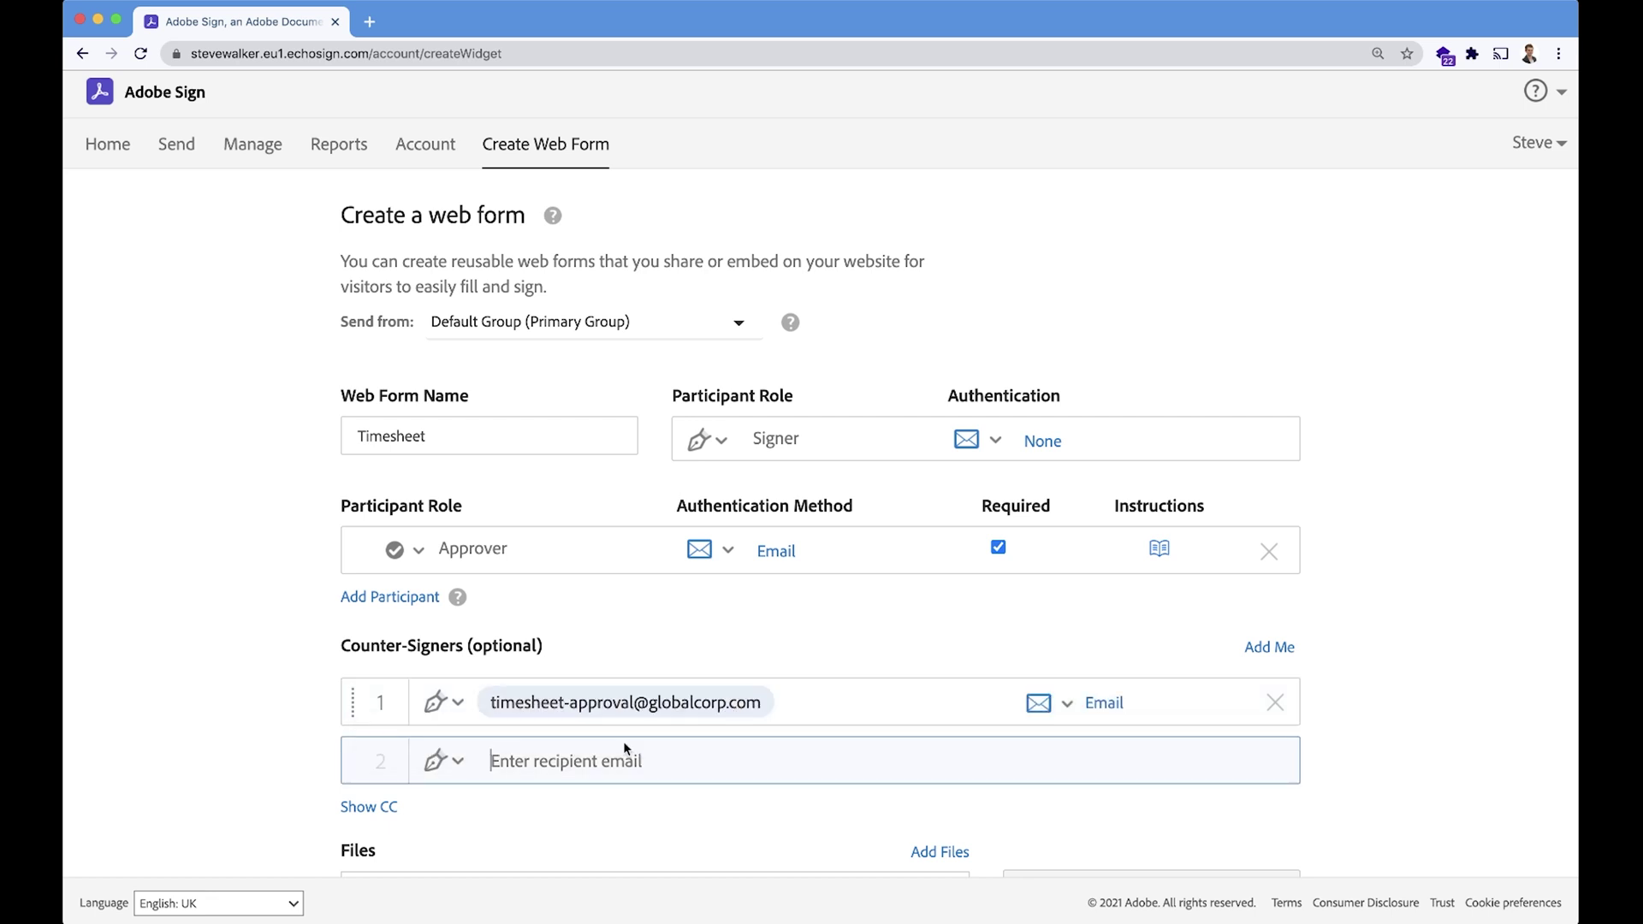
{"action": "left_click", "coordinate": [441, 702]}
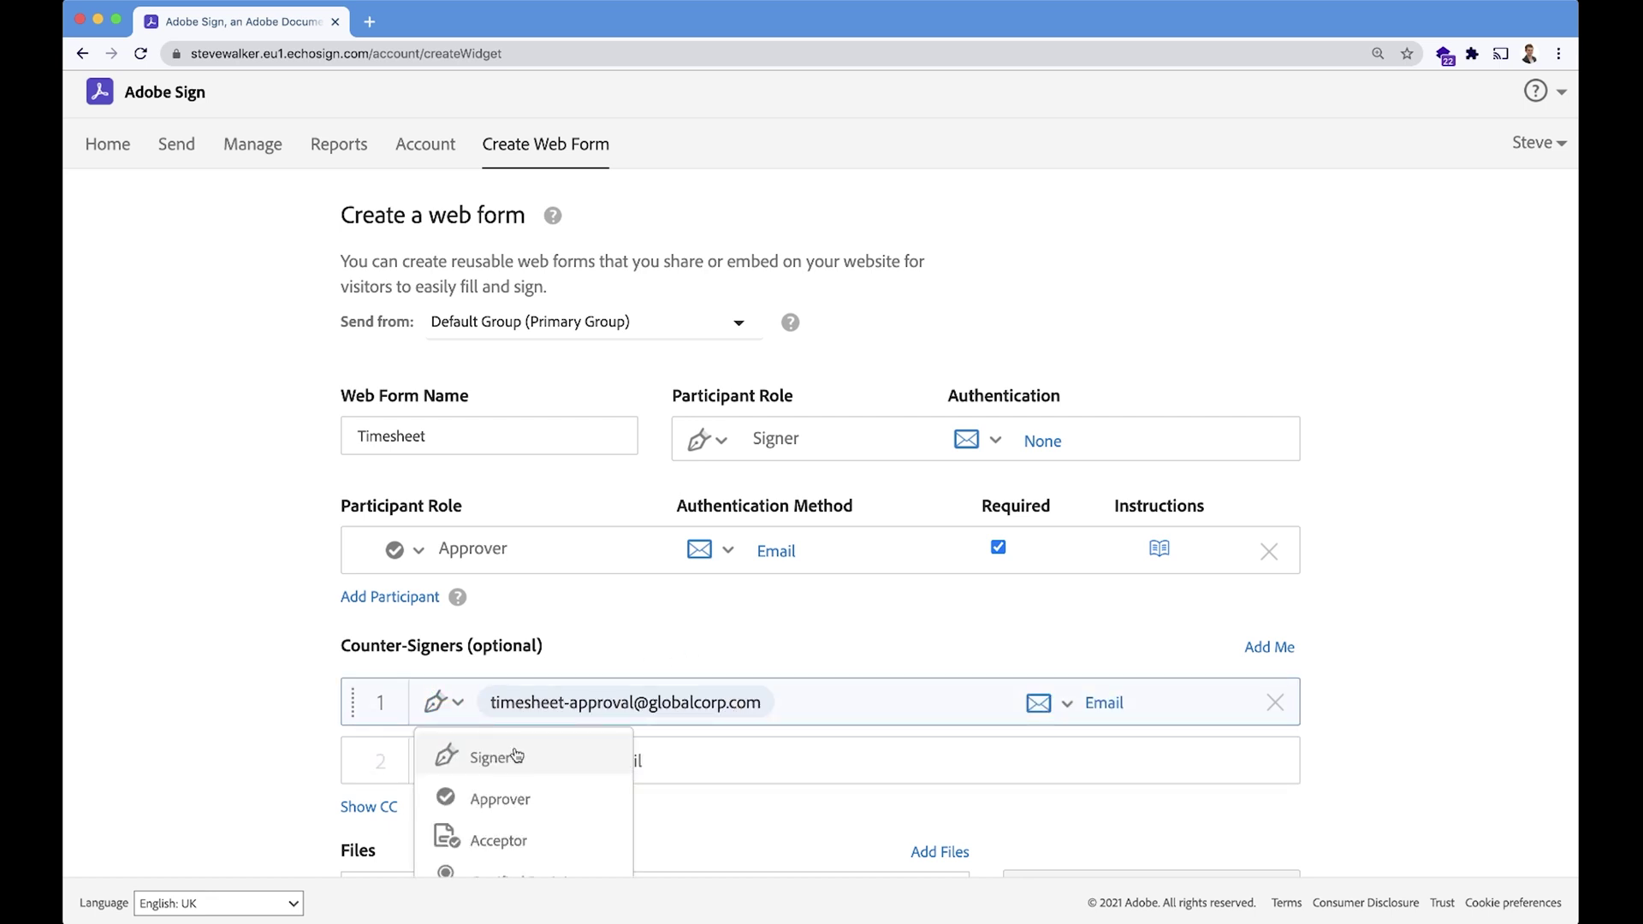
{"action": "left_click", "coordinate": [571, 801]}
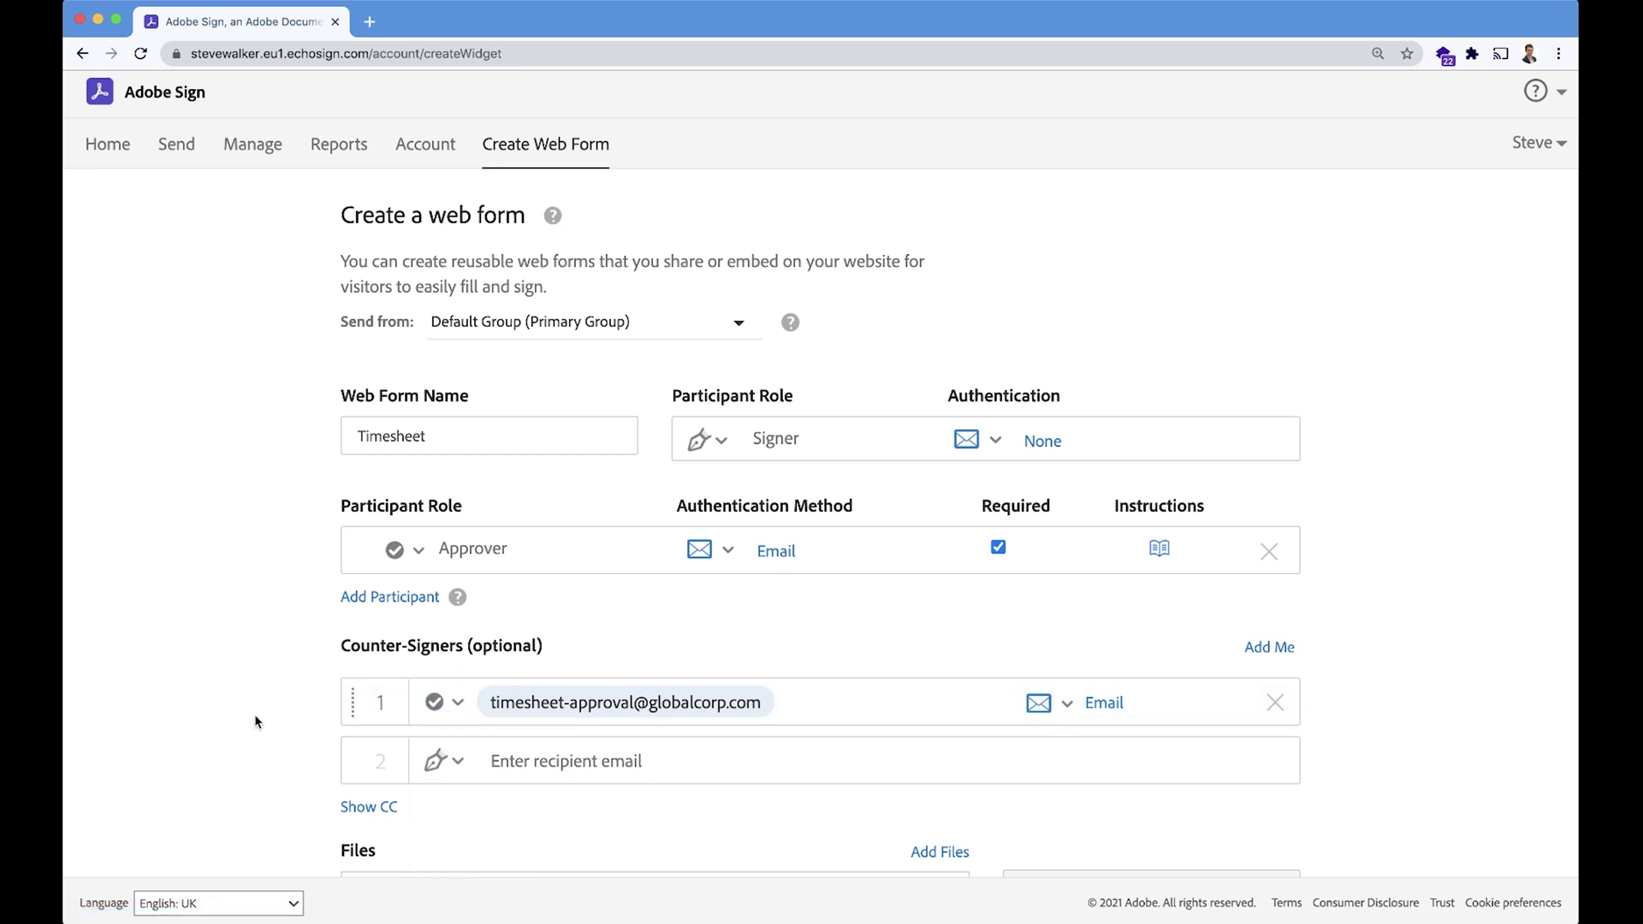
{"action": "scroll", "coordinate": [254, 714], "scroll_direction": "down", "scroll_amount": 5}
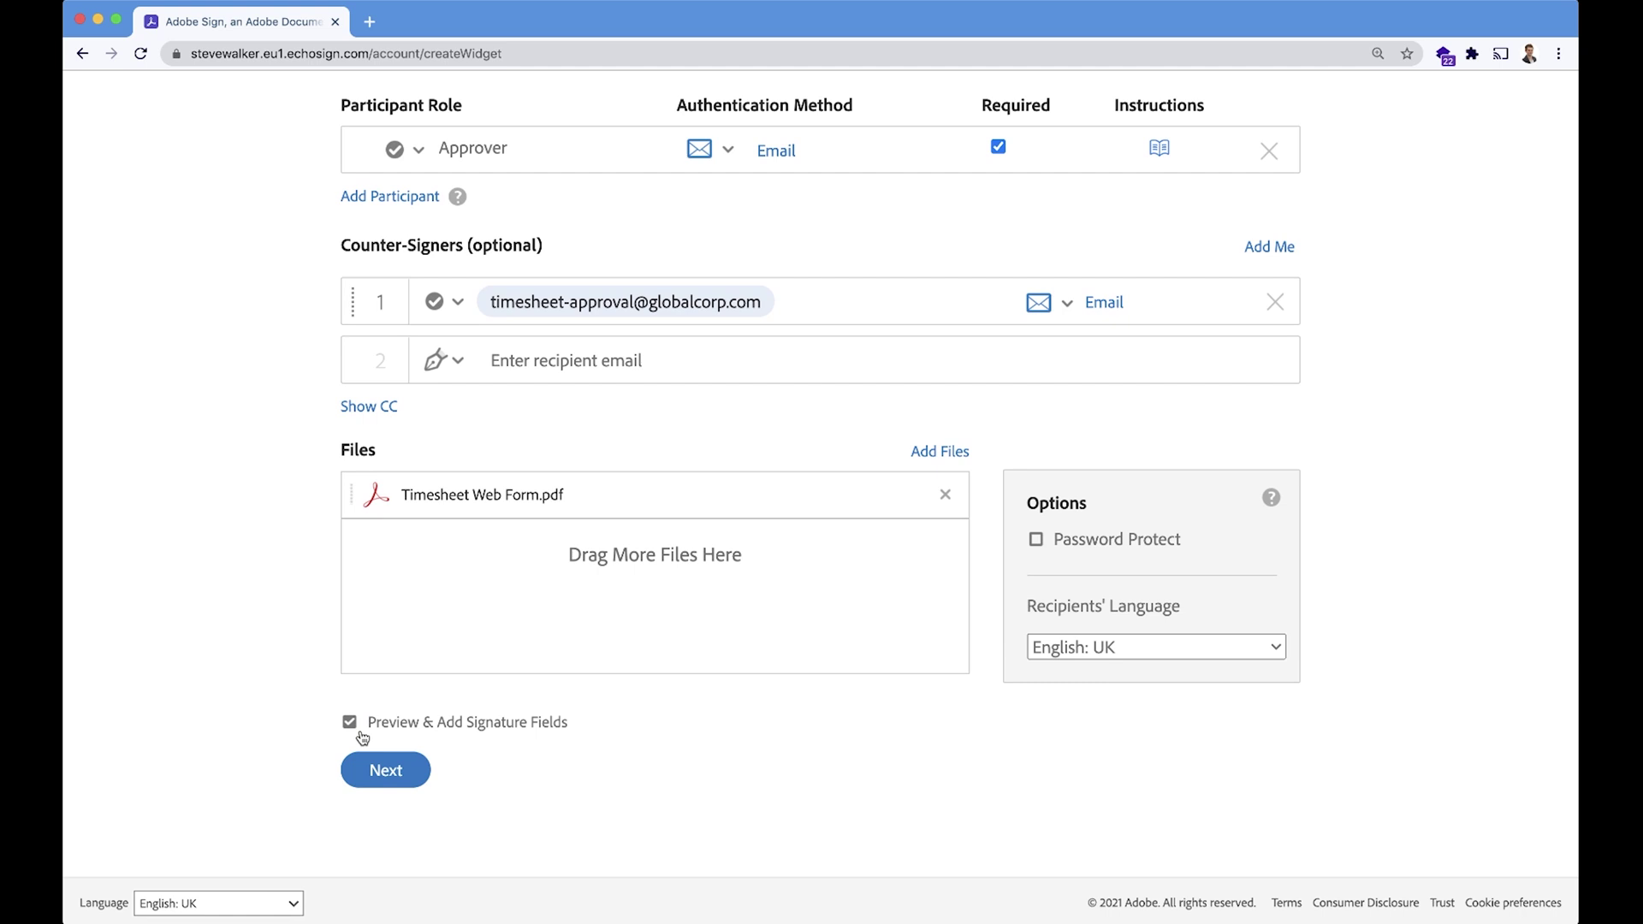
Untick Preview & Add Signature Fields and create the Timesheet web form.
{"action": "left_click", "coordinate": [351, 724]}
{"action": "left_click", "coordinate": [384, 774]}
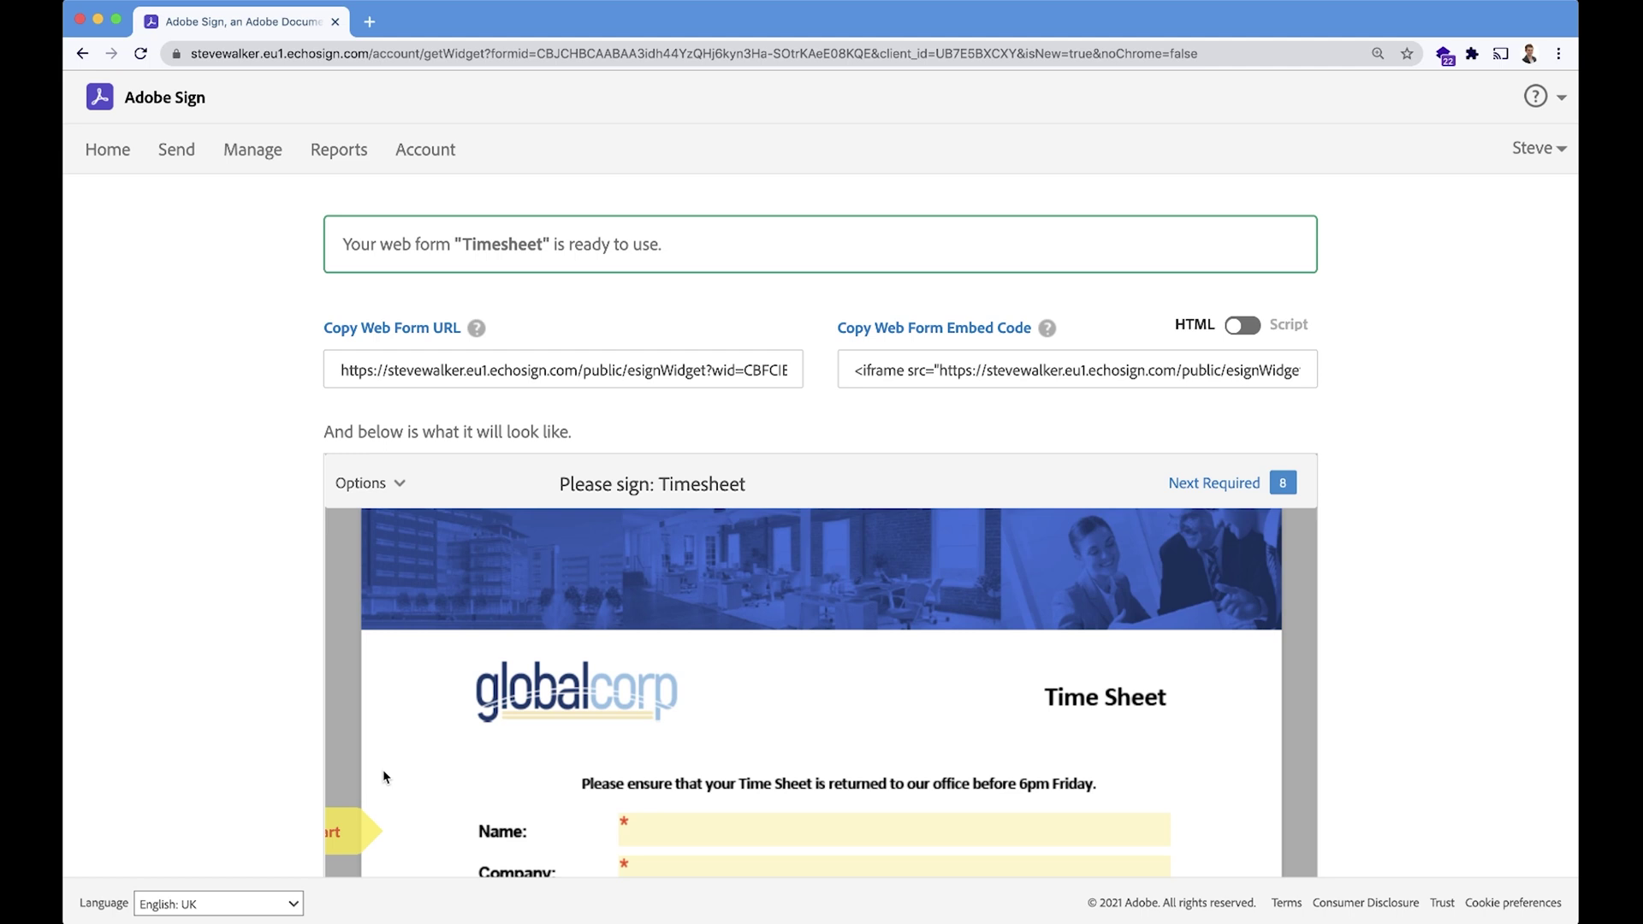
Copy the web form URL and load it in a new private browser window.
{"action": "left_click", "coordinate": [898, 355]}
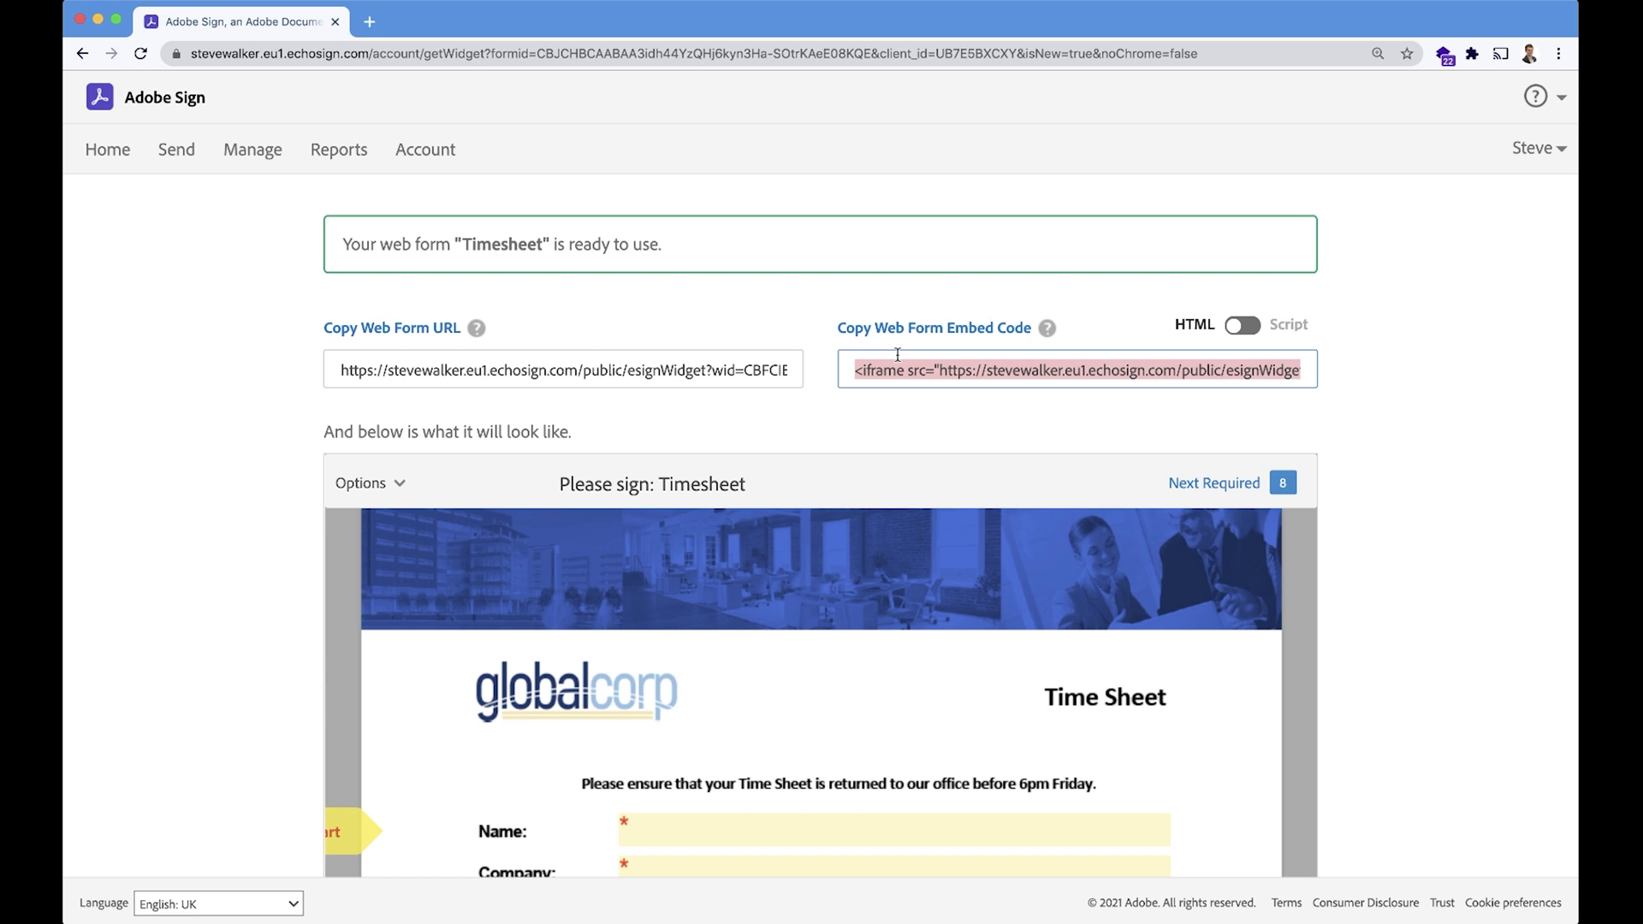
{"action": "left_click", "coordinate": [698, 374]}
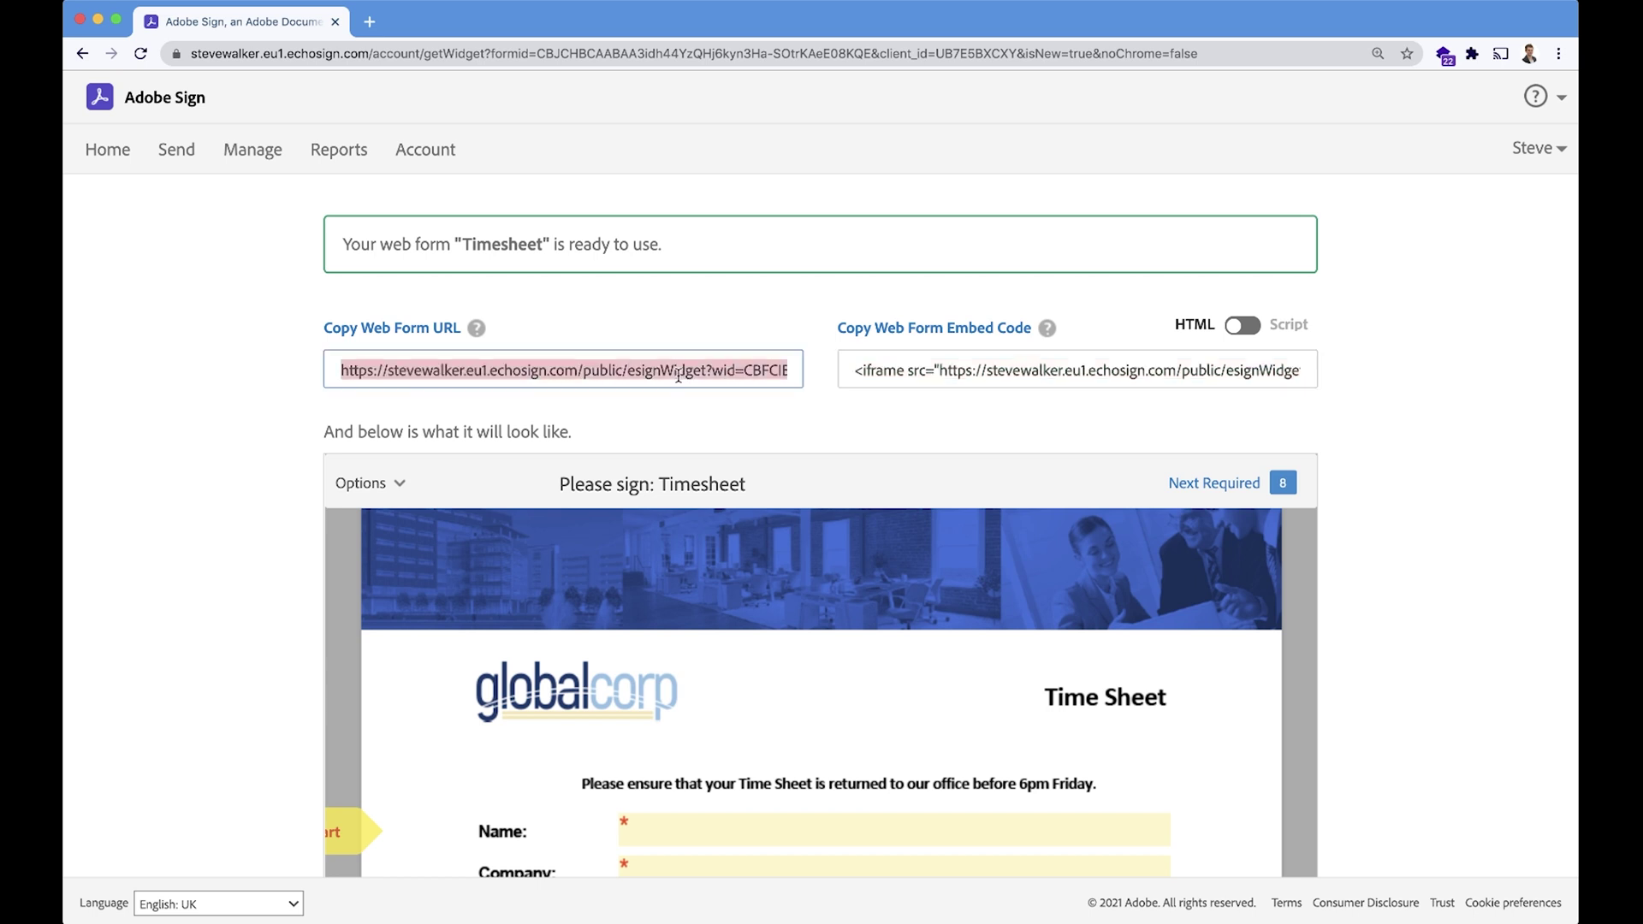
{"action": "key", "text": "super+shift+n"}
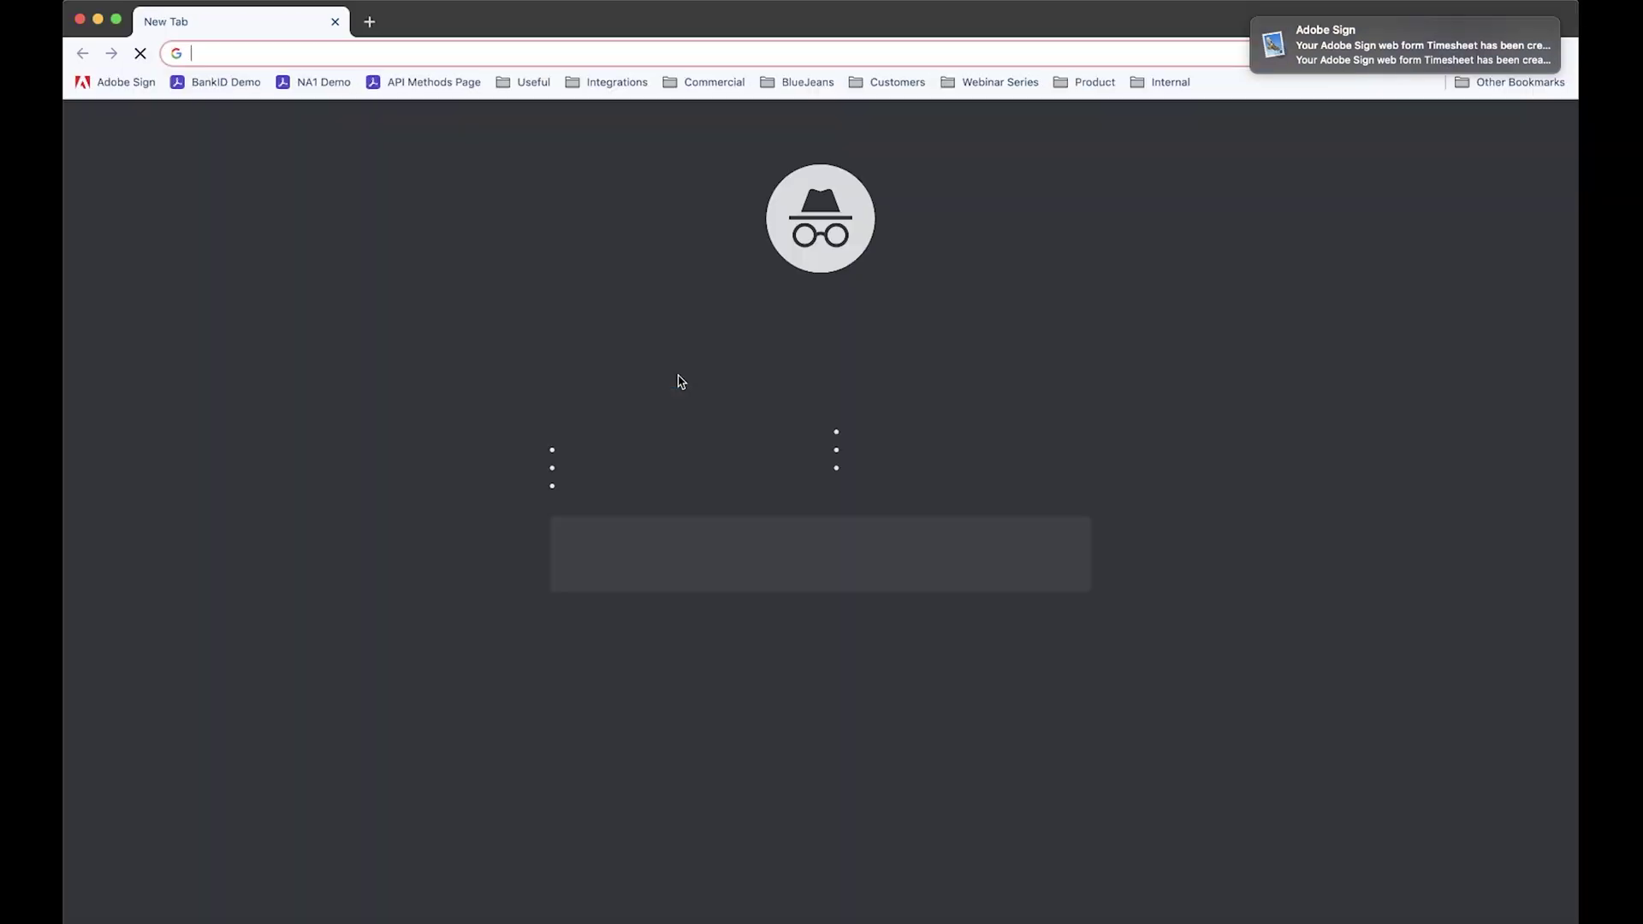
{"action": "type", "text": "https://stevewalker.eu1.echosign.com/public/esignWidget?wid=CBFCIBAA3AAABLblqZhCX33IQVeMj_ggxoaBHnTrNYM67Kgl0J19BGdnmZtq-VOHAsMDYfkoc6Aoc1yzmQ2w*"}
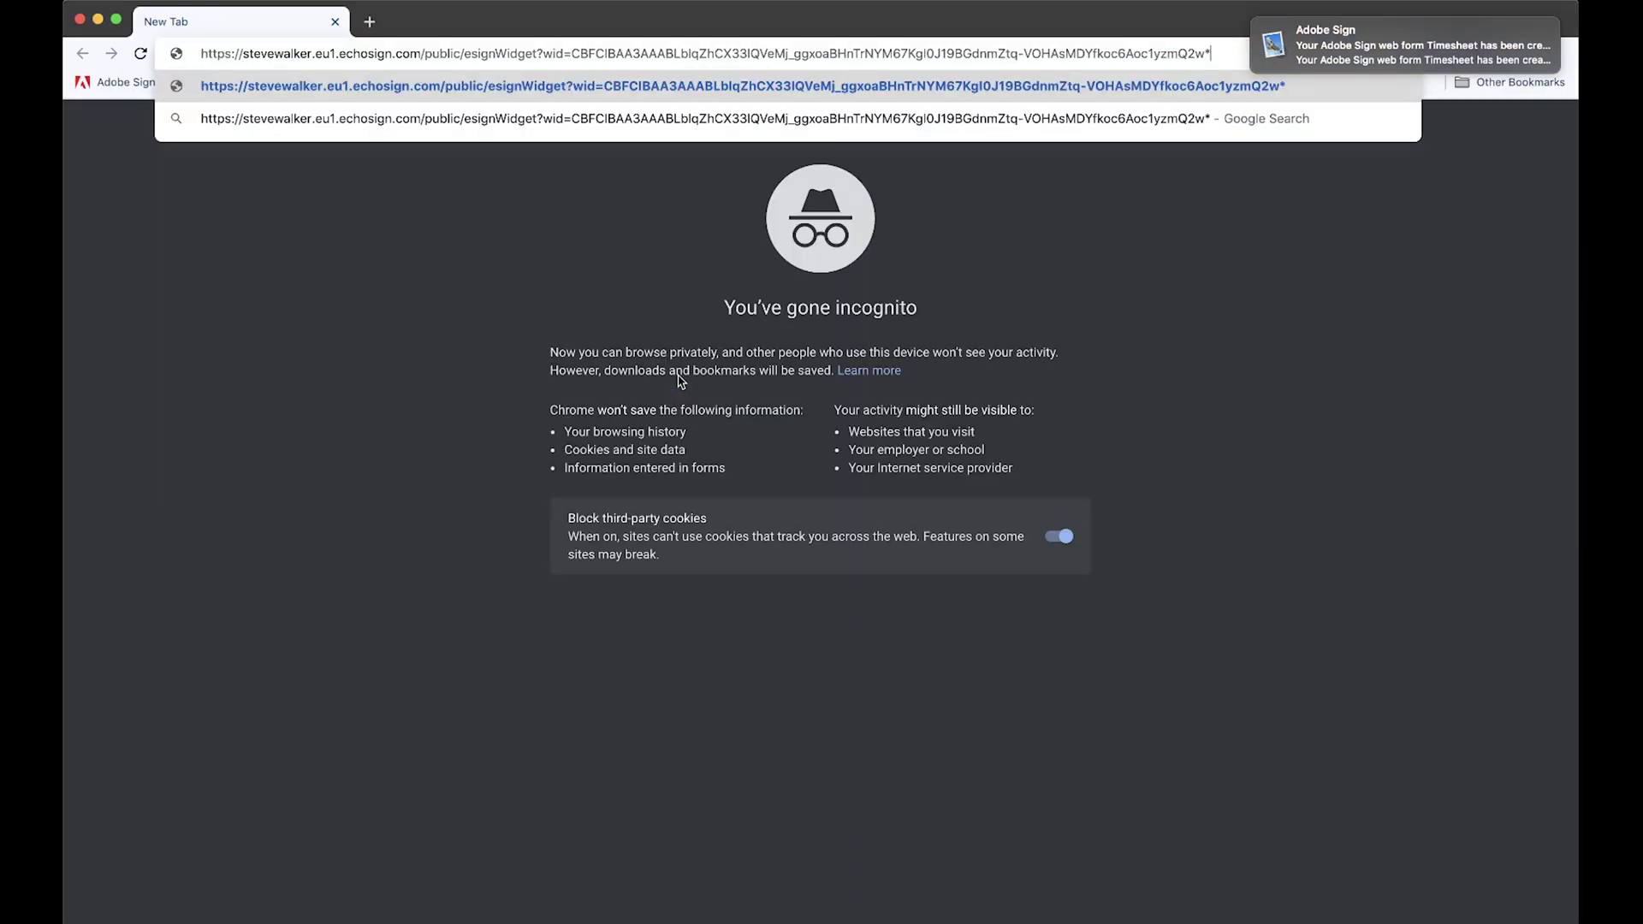
{"action": "key", "text": "Return"}
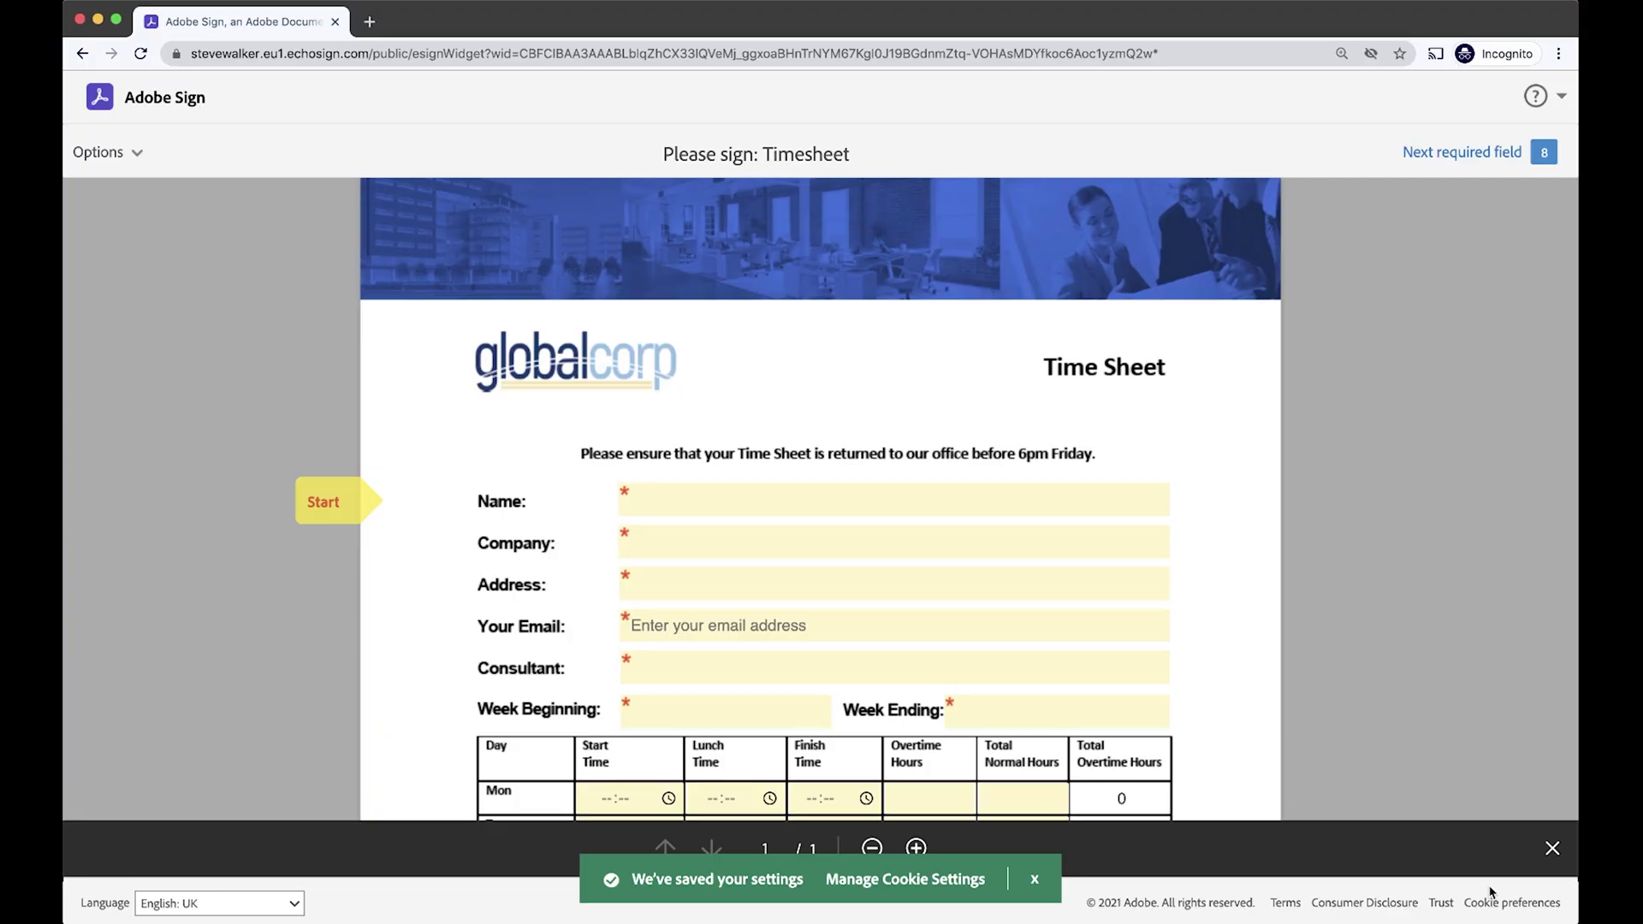
{"action": "scroll", "coordinate": [1151, 762], "scroll_direction": "down", "scroll_amount": 2}
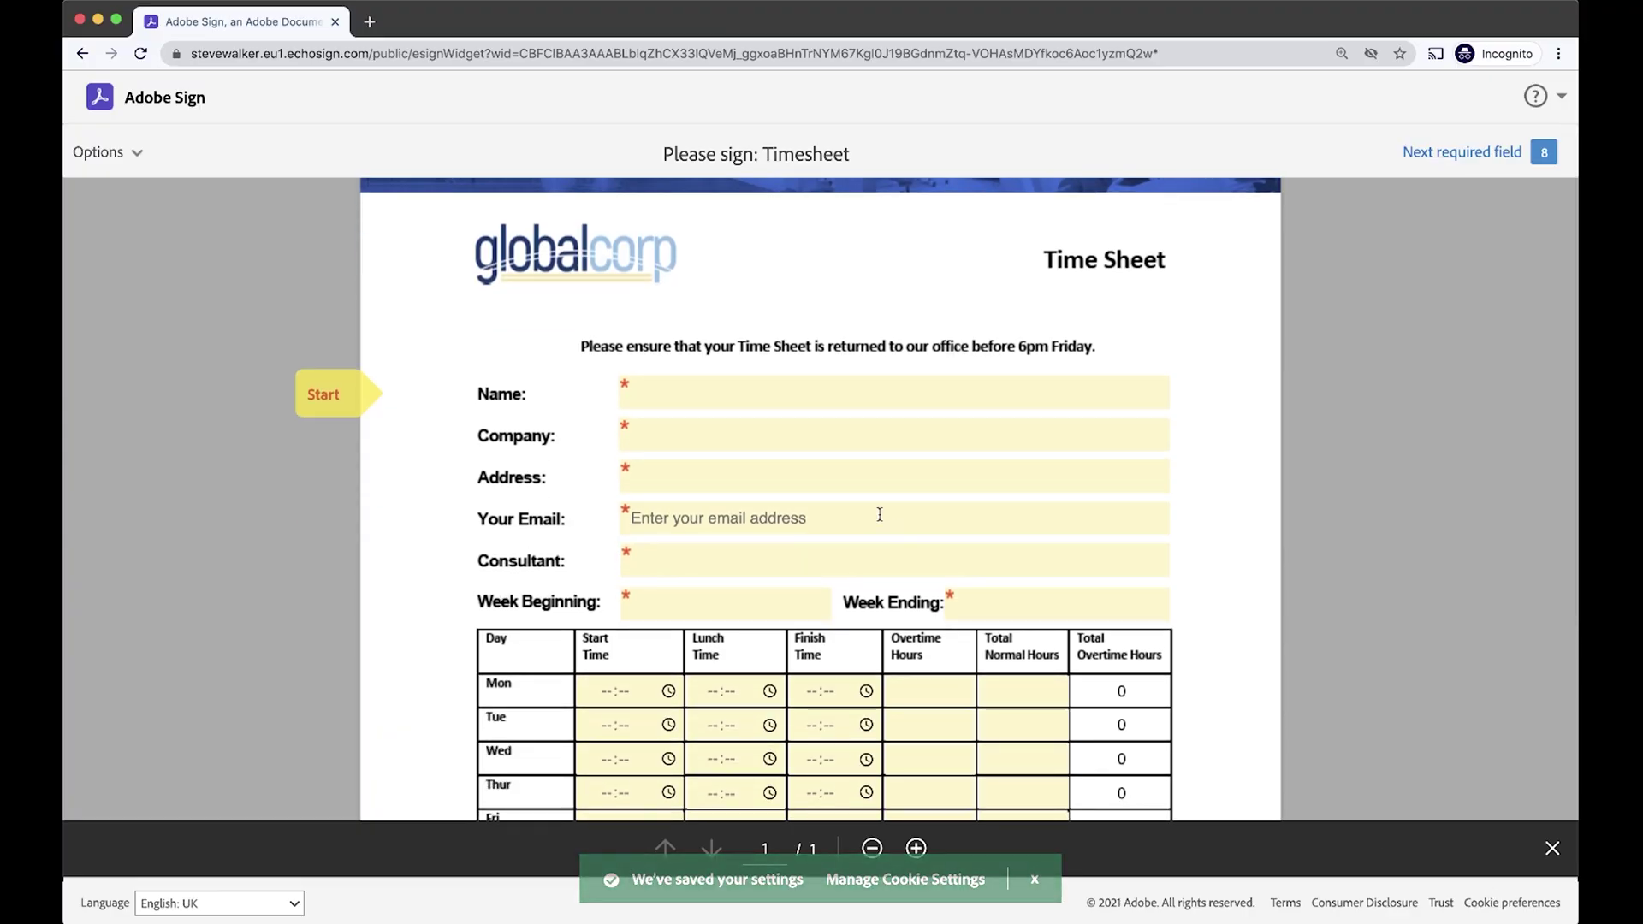
{"action": "left_click", "coordinate": [728, 396]}
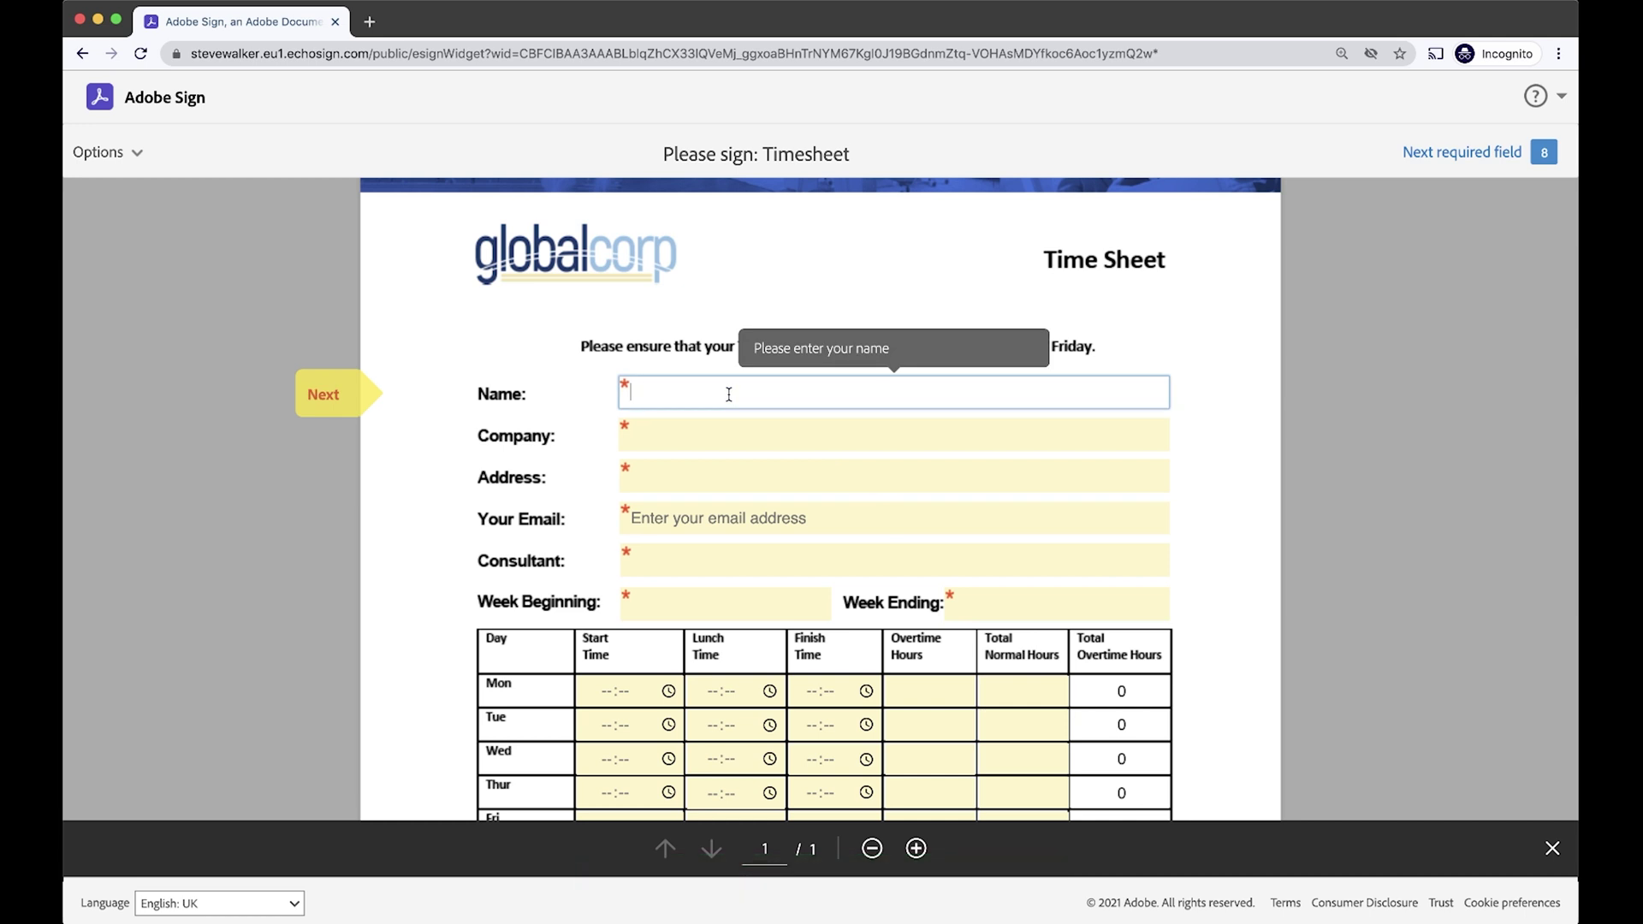
Enter the employee's name, company, address, e-mail and consultant, with week 01/01/01 to 07/01/01.
{"action": "type", "text": "Steve Walker"}
{"action": "left_click", "coordinate": [664, 430]}
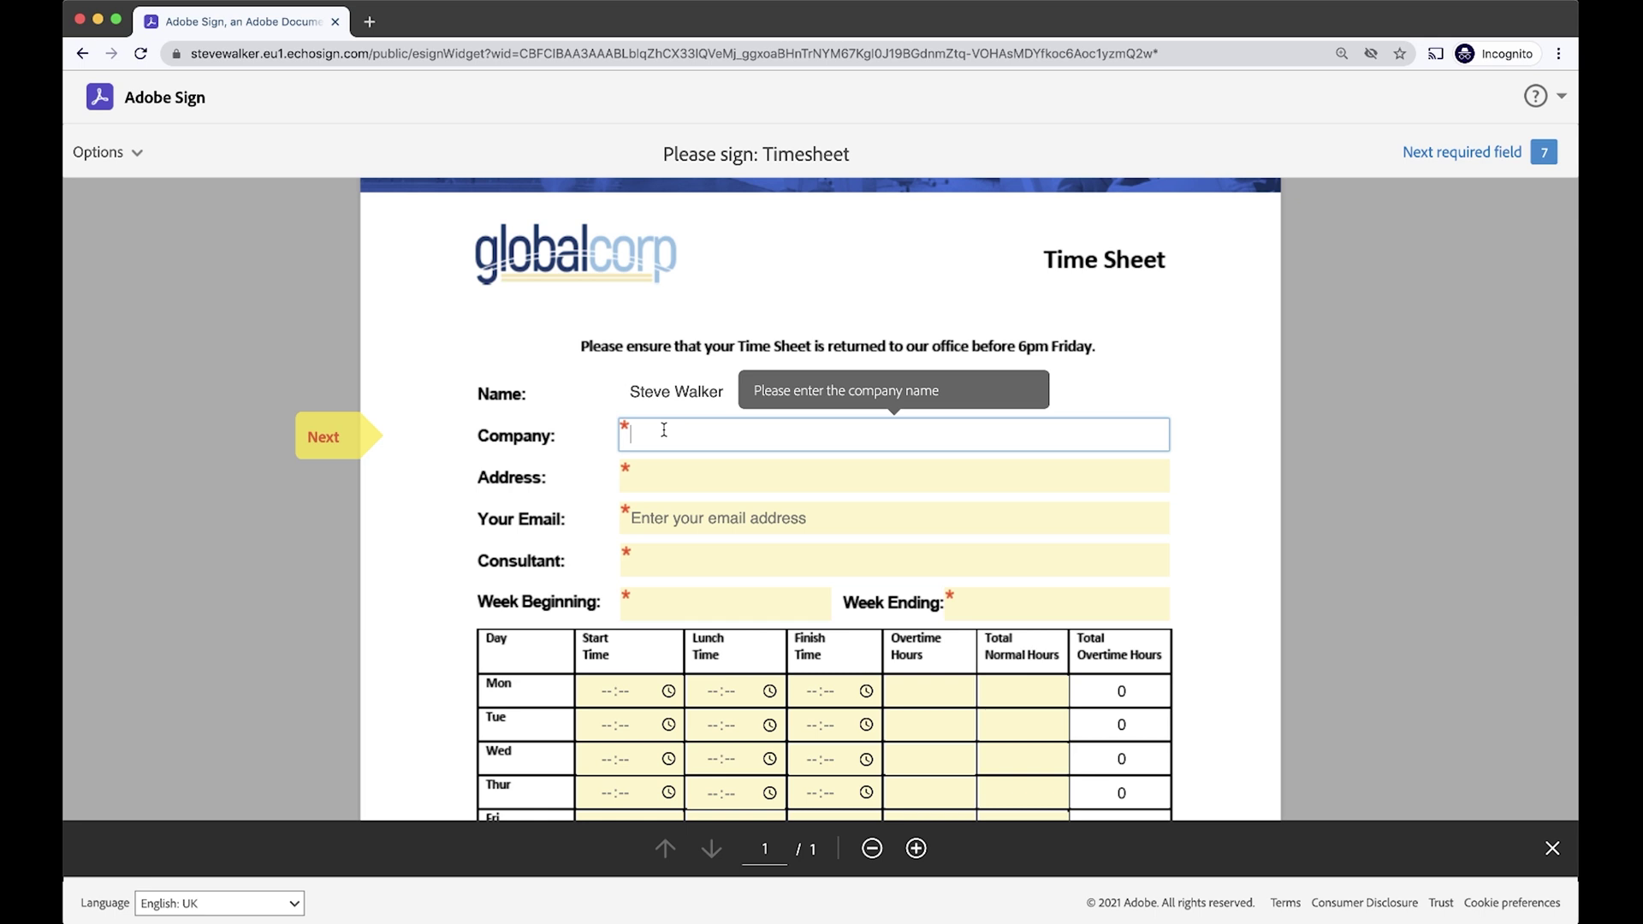
{"action": "type", "text": "Ado"}
{"action": "key", "text": "Tab"}
{"action": "type", "text": "123 Any Street"}
{"action": "key", "text": "Tab"}
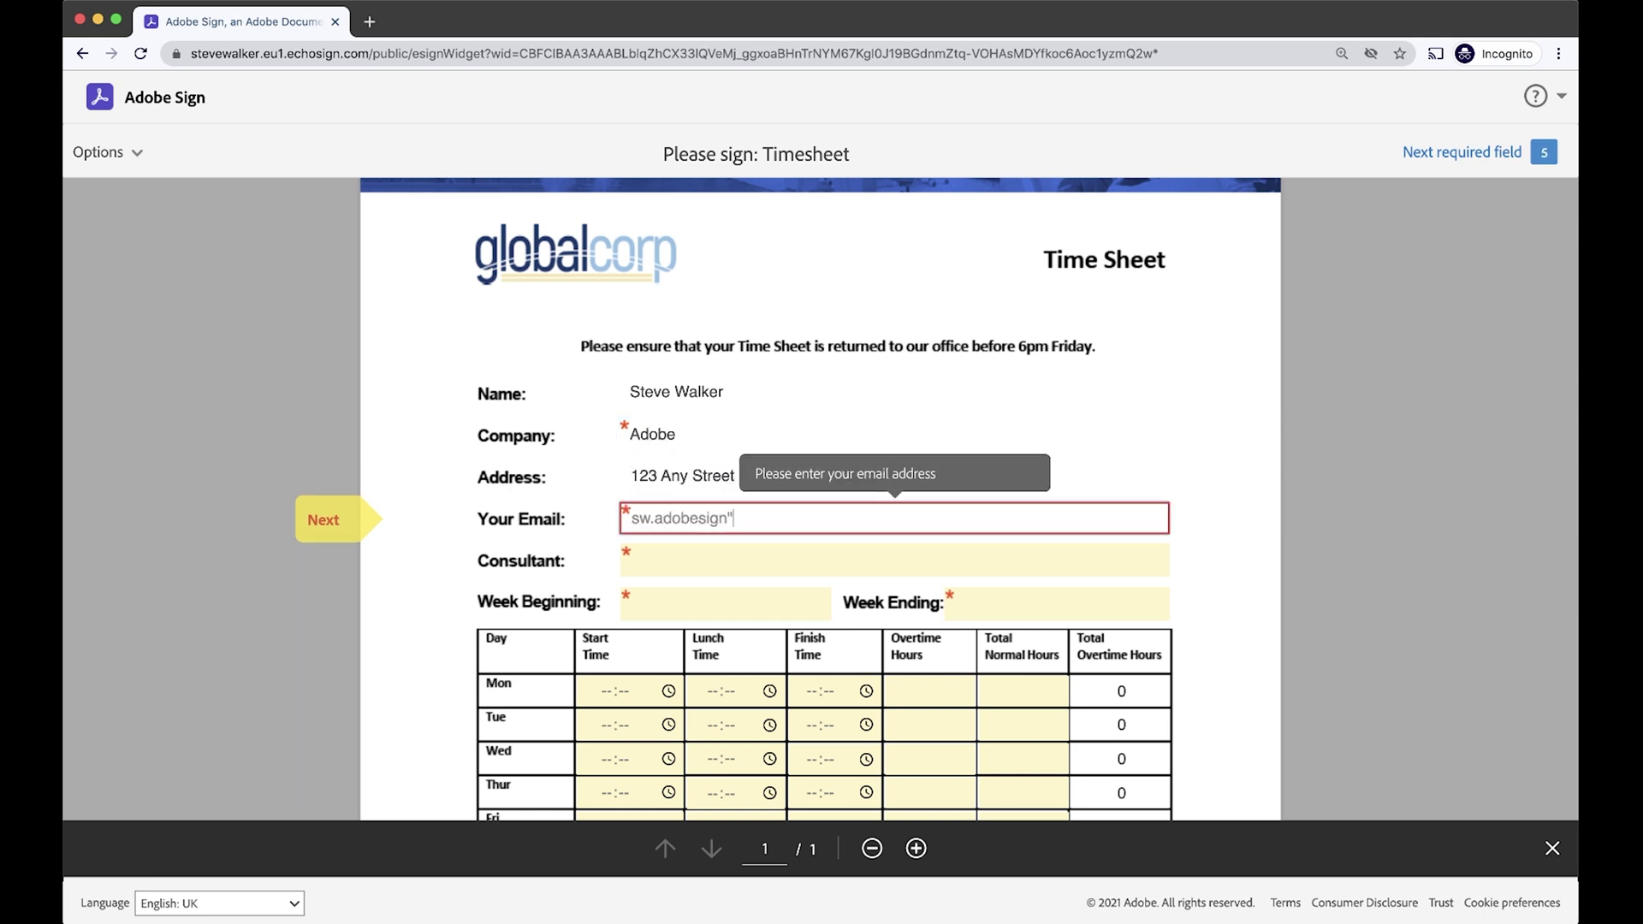
{"action": "key", "text": "Tab"}
{"action": "key", "text": "Tab"}
{"action": "type", "text": "01/01/01"}
{"action": "key", "text": "Tab"}
{"action": "type", "text": "0"}
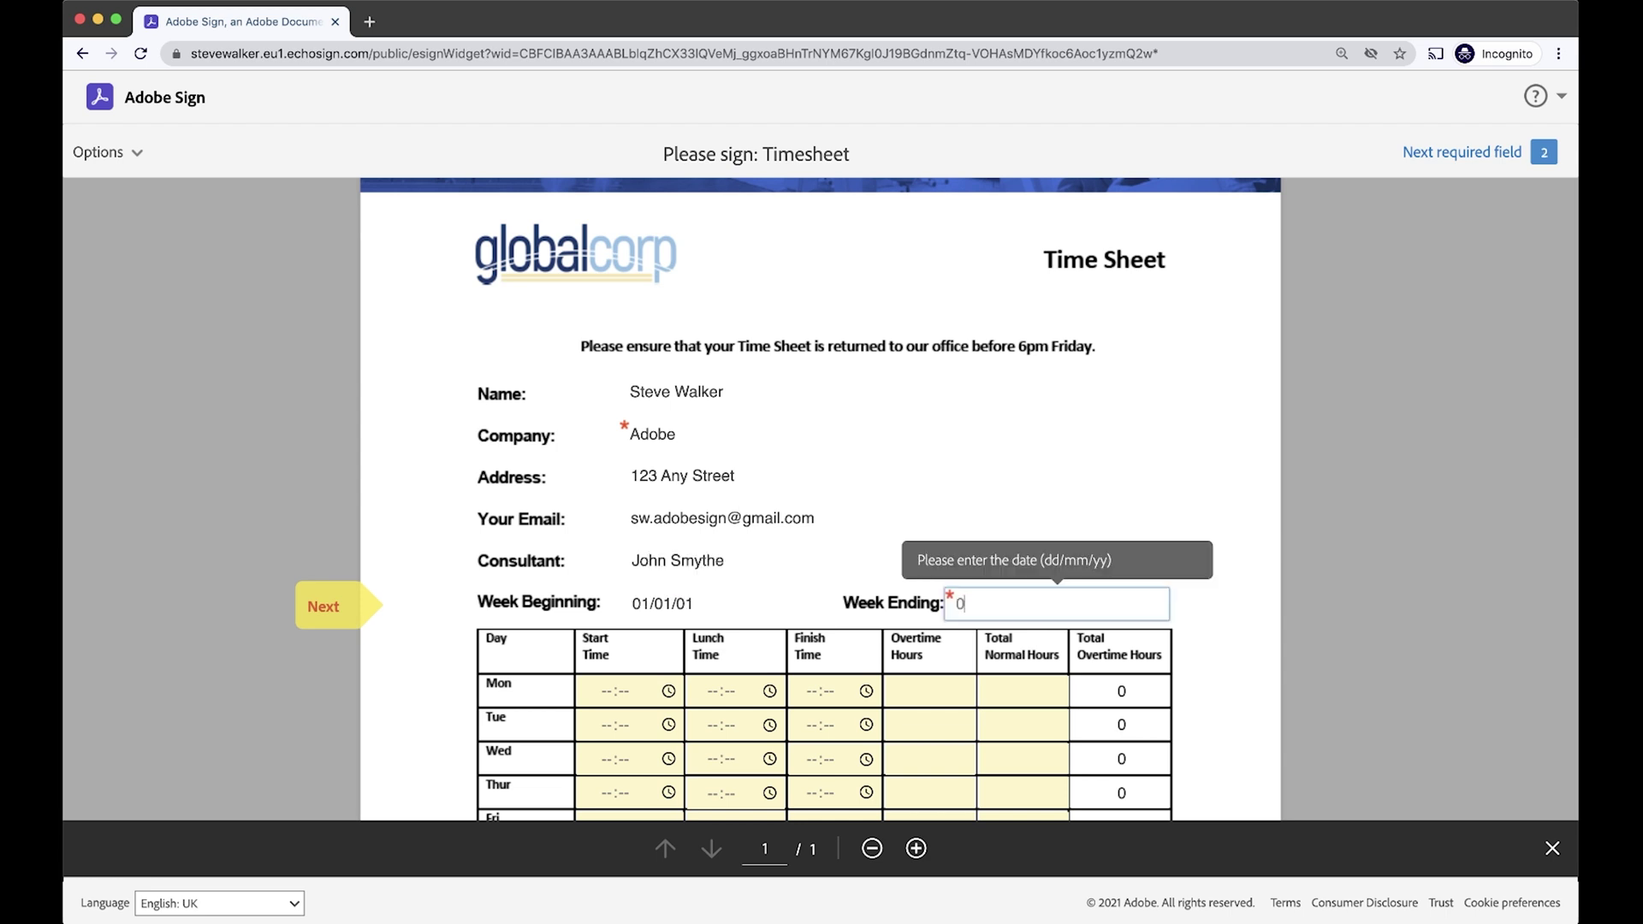
{"action": "type", "text": "7/01/01"}
{"action": "scroll", "coordinate": [1201, 437], "scroll_direction": "down", "scroll_amount": 3}
{"action": "left_click", "coordinate": [1200, 436]}
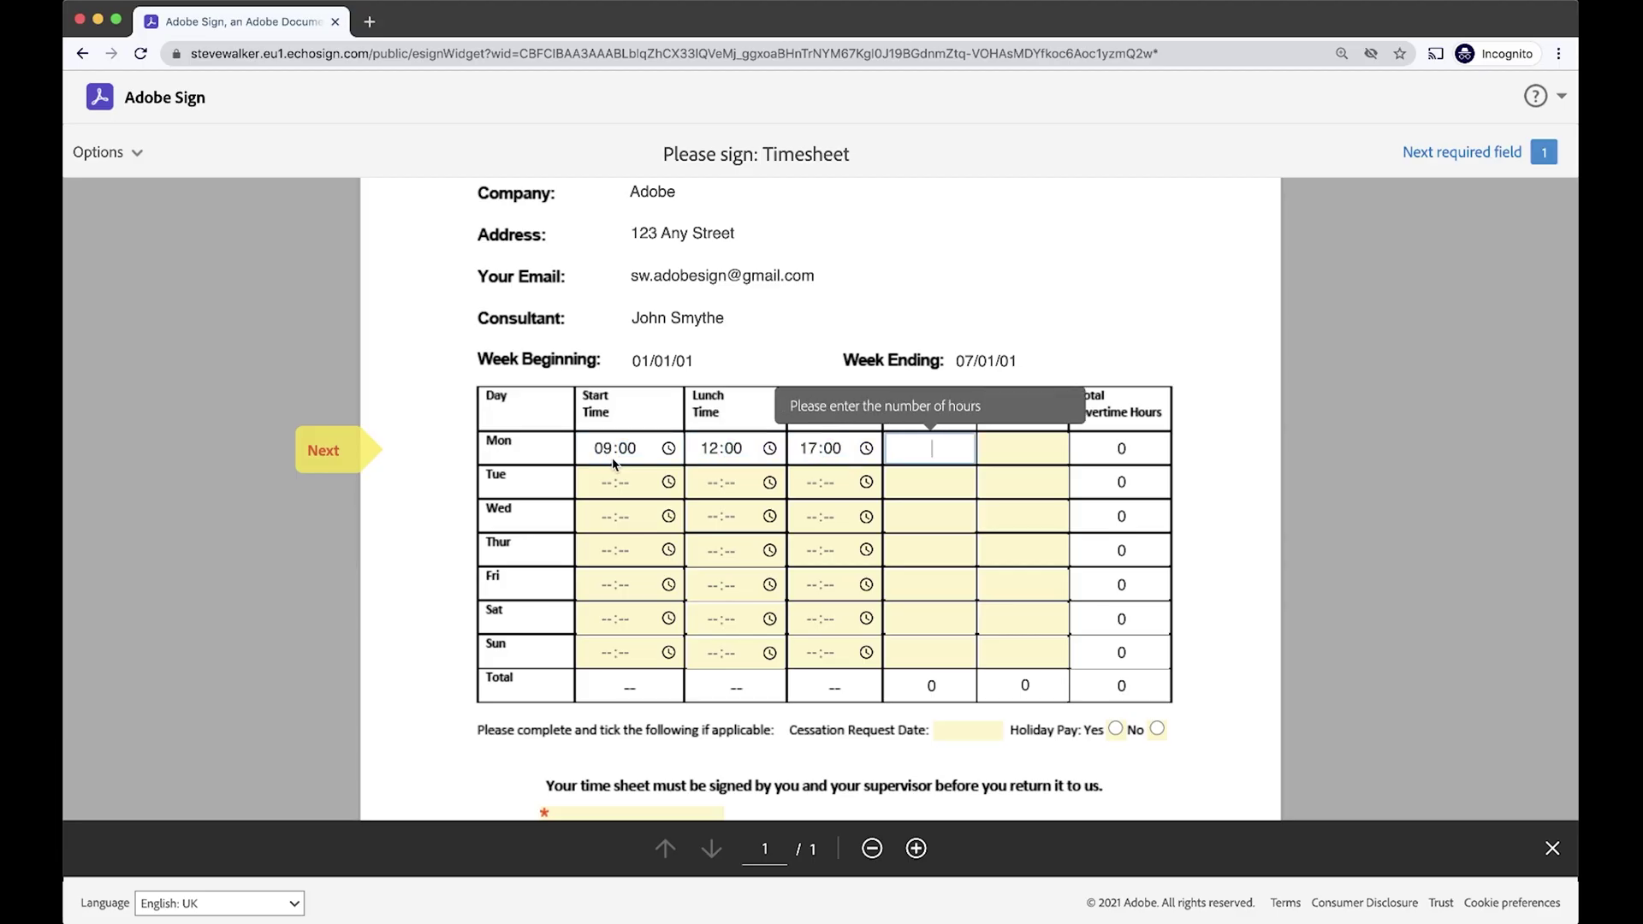
Enter start, break and finish times of 09:00, 12:00 and 17:00 for the weekday rows.
{"action": "key", "text": "Tab"}
{"action": "key", "text": "Tab"}
{"action": "type", "text": "0900"}
{"action": "key", "text": "Tab"}
{"action": "type", "text": "1200"}
{"action": "key", "text": "Tab"}
{"action": "type", "text": "1700"}
{"action": "key", "text": "Tab"}
{"action": "key", "text": "Tab"}
{"action": "key", "text": "Tab"}
{"action": "type", "text": "0"}
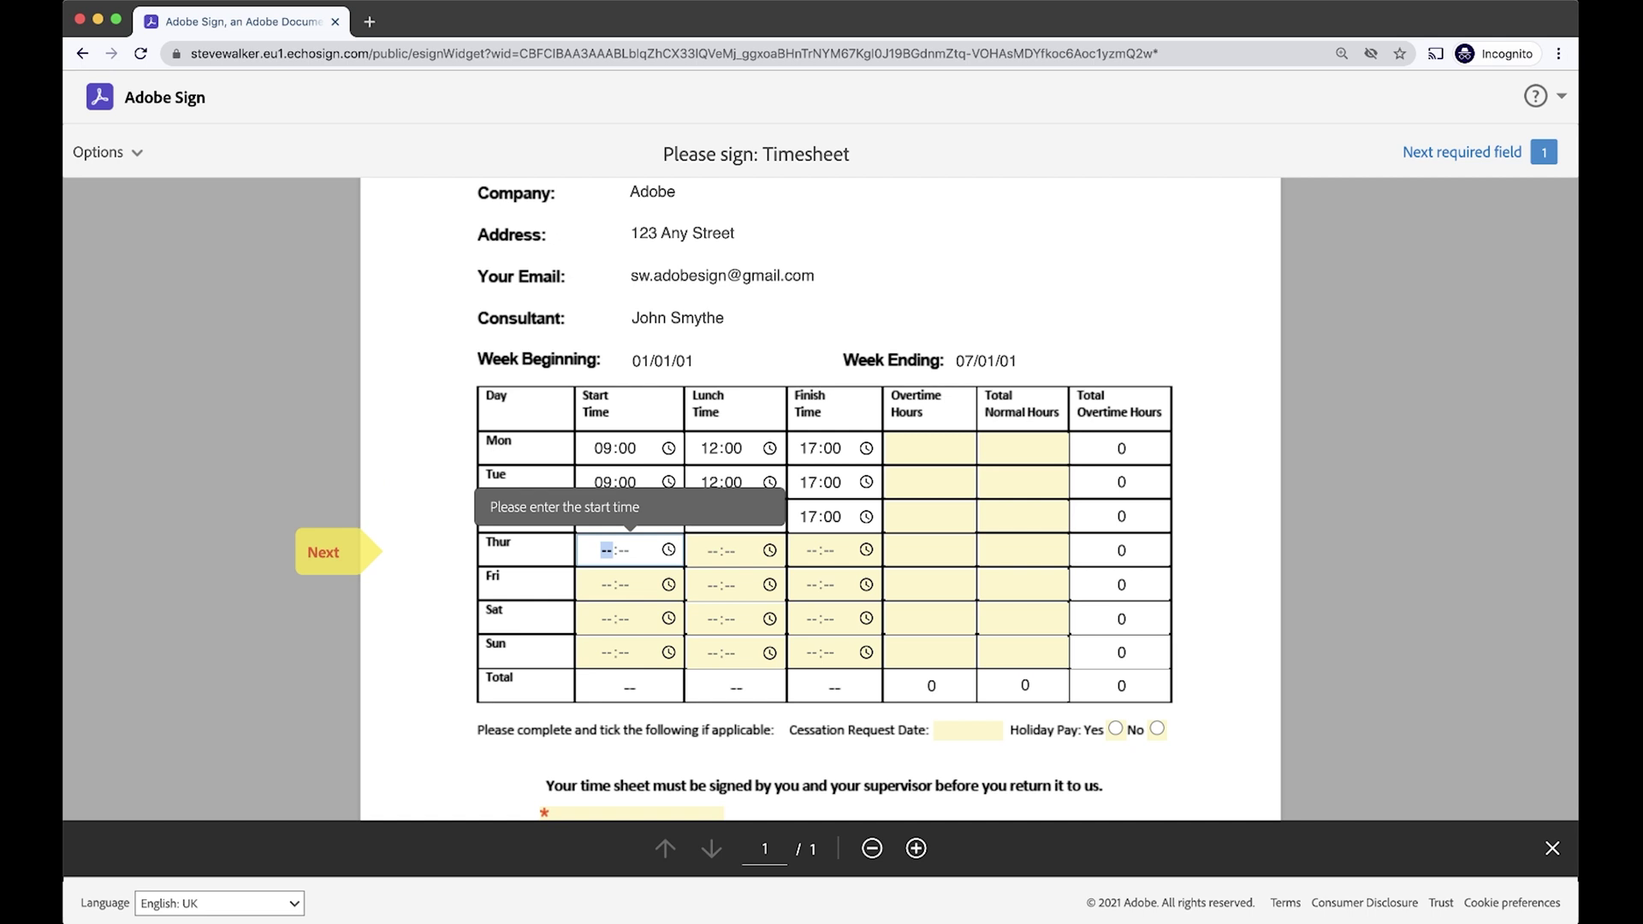
{"action": "type", "text": "9000900"}
{"action": "key", "text": "Tab"}
{"action": "type", "text": "1200"}
{"action": "key", "text": "Tab"}
{"action": "type", "text": "1700"}
Fill each weekday with 7 normal hours and 0 overtime, totalling 35 normal hours.
{"action": "key", "text": "Tab"}
{"action": "key", "text": "Tab"}
{"action": "key", "text": "Tab"}
{"action": "type", "text": "0900"}
{"action": "key", "text": "Tab"}
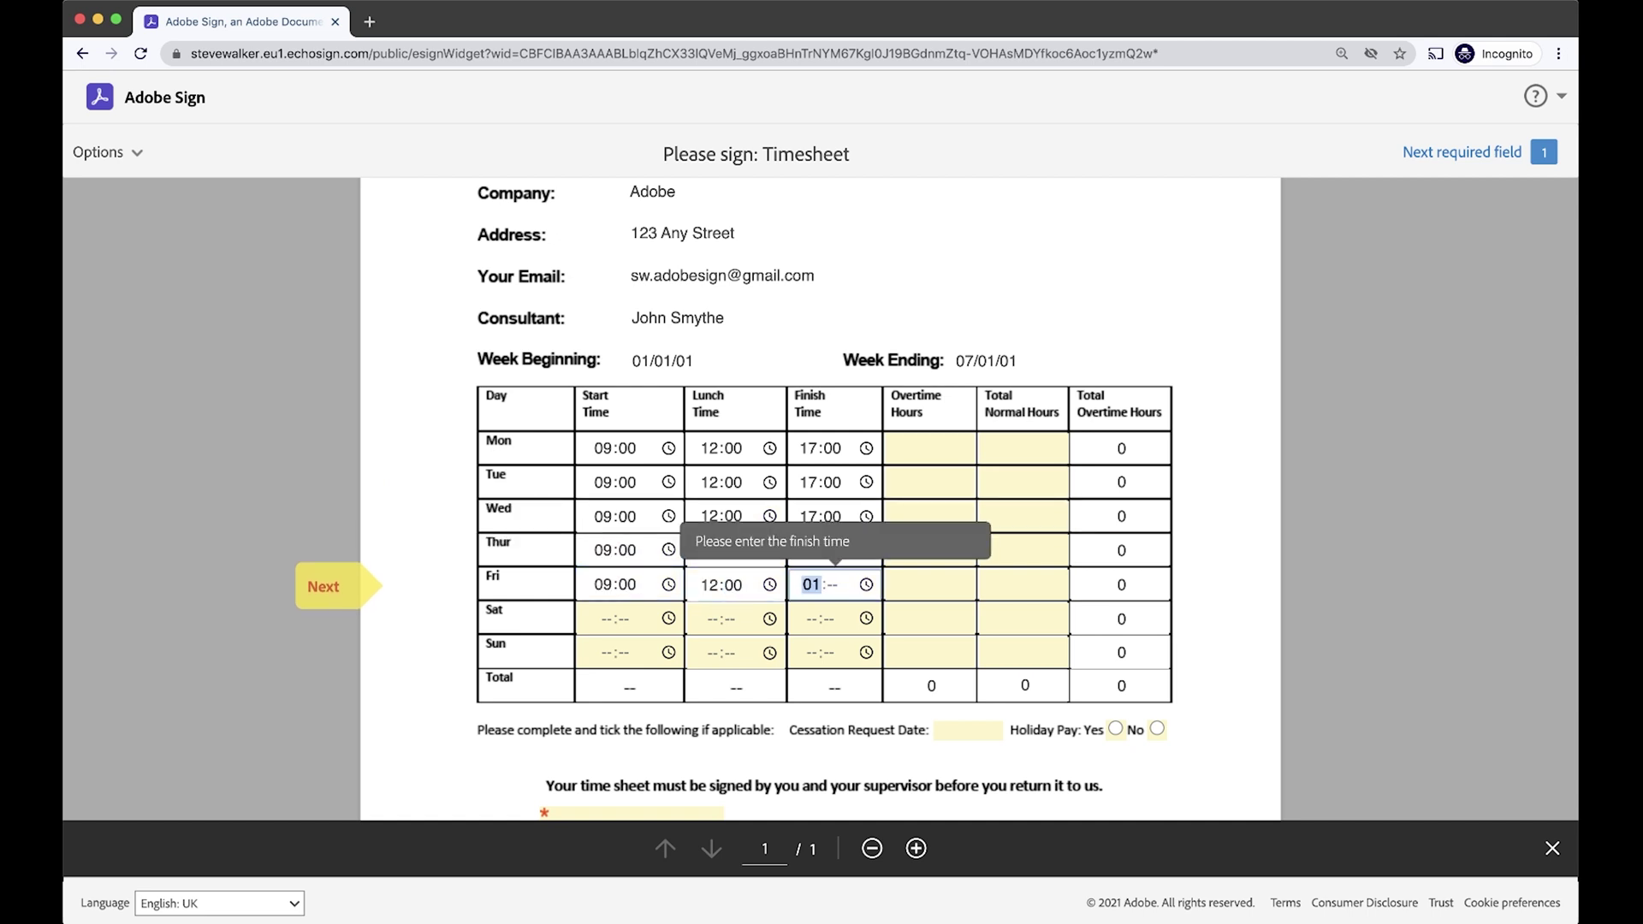
{"action": "type", "text": "700"}
{"action": "left_click", "coordinate": [930, 449]}
{"action": "type", "text": "0"}
{"action": "key", "text": "Tab"}
{"action": "type", "text": "7"}
{"action": "left_click", "coordinate": [930, 482]}
{"action": "left_click", "coordinate": [931, 516]}
{"action": "left_click", "coordinate": [950, 551]}
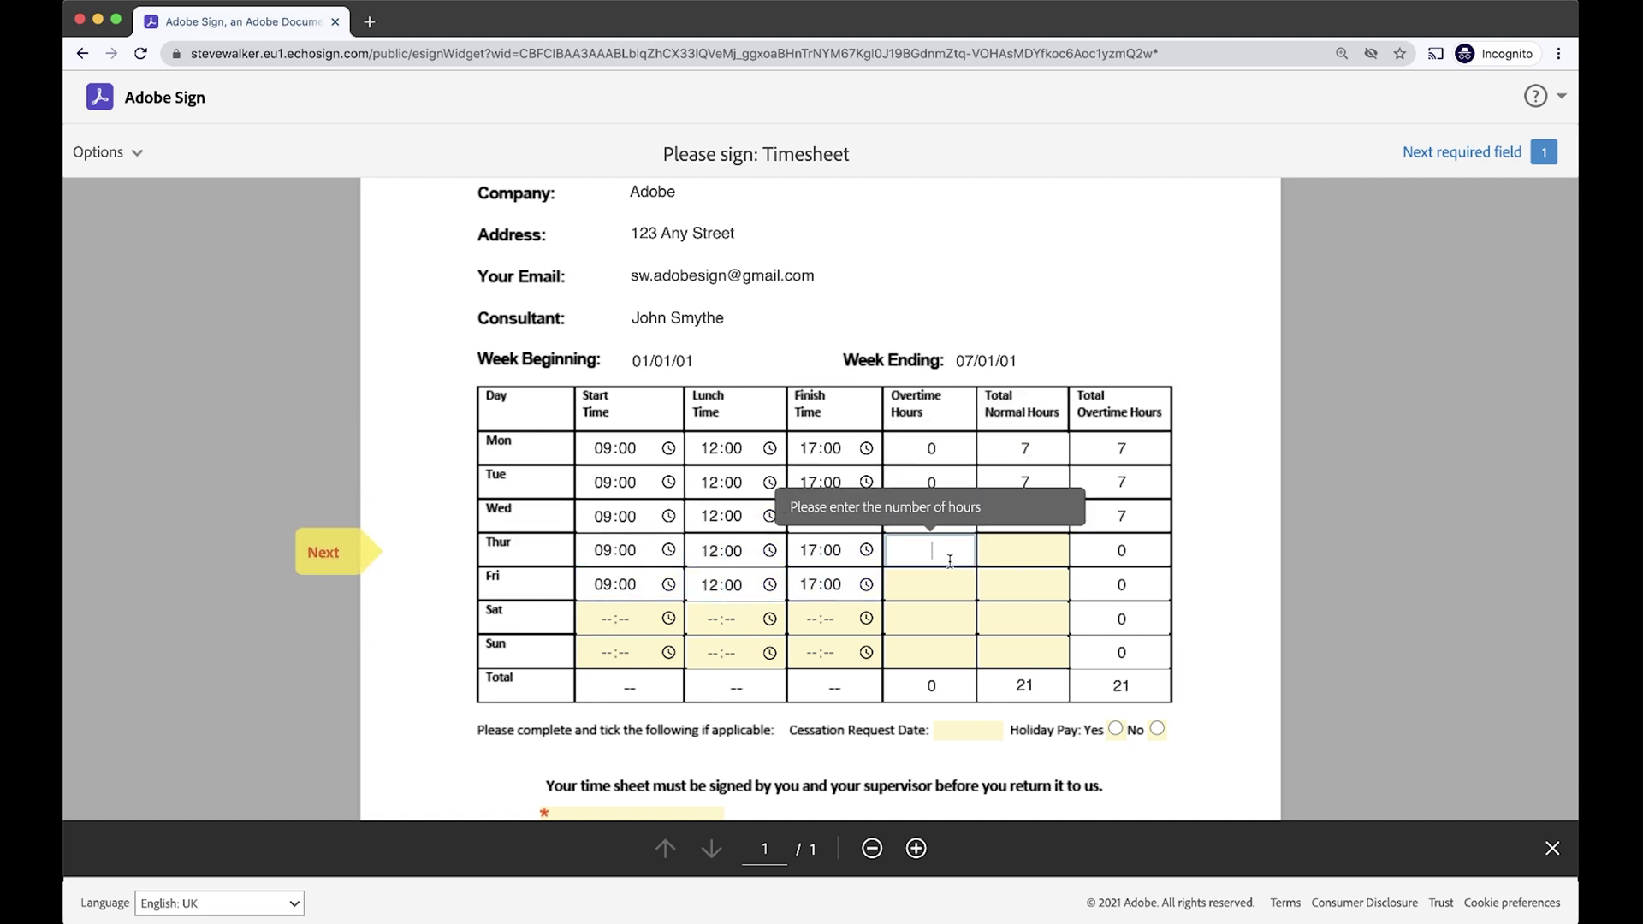
{"action": "type", "text": "0"}
{"action": "key", "text": "Tab"}
{"action": "type", "text": "7"}
{"action": "key", "text": "Tab"}
{"action": "type", "text": "0"}
{"action": "key", "text": "Tab"}
{"action": "type", "text": "7"}
{"action": "left_click", "coordinate": [1219, 654]}
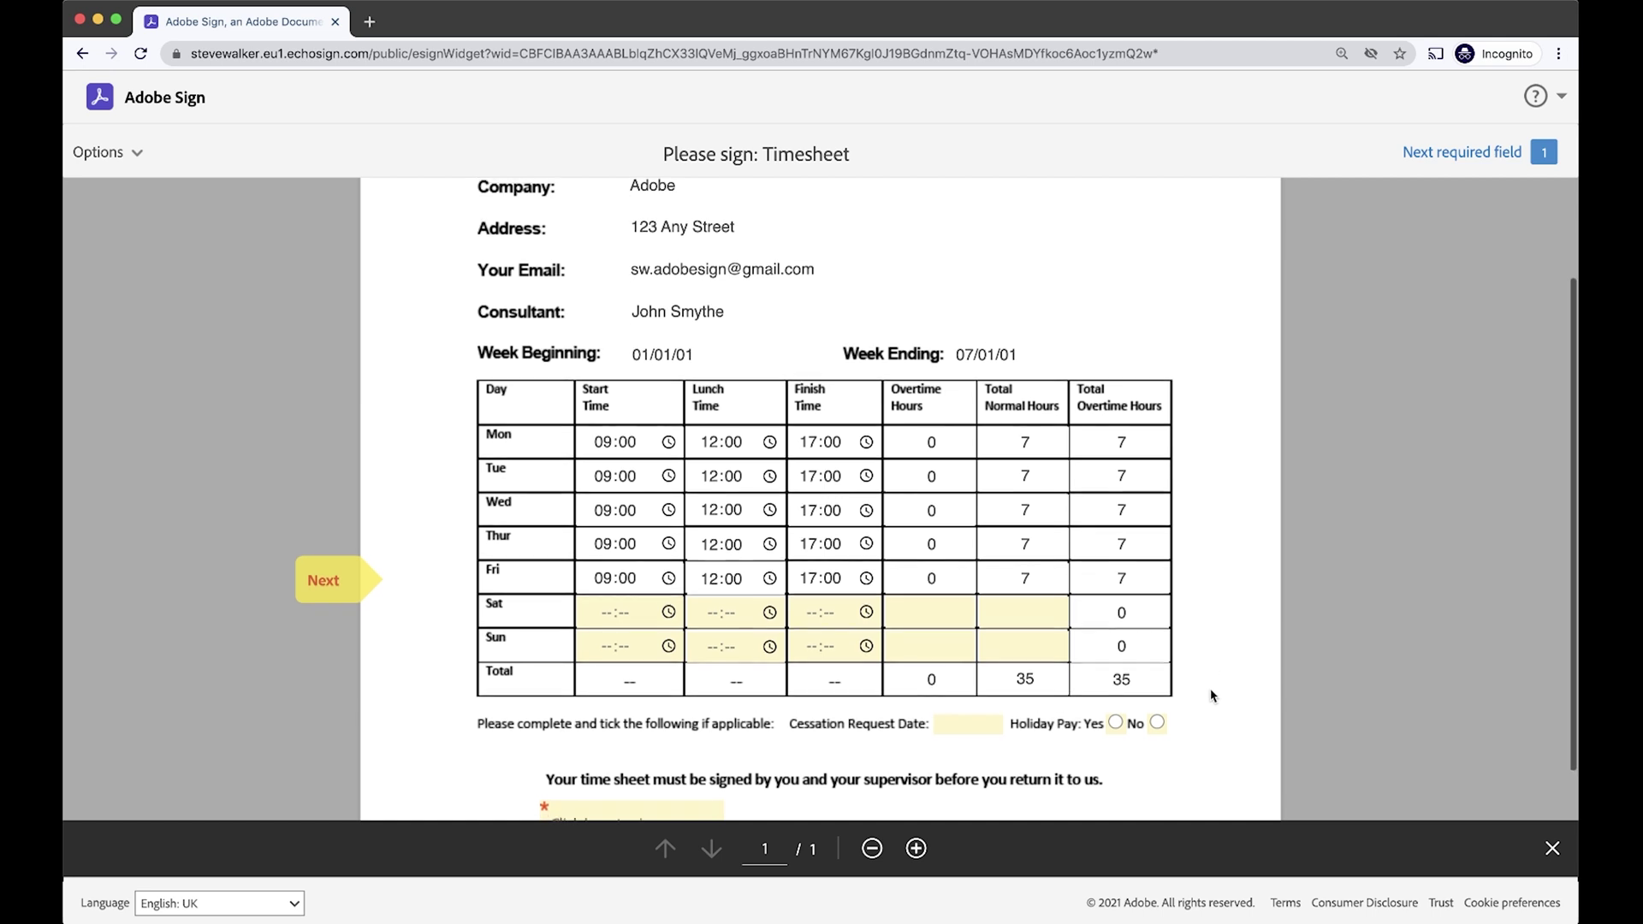
Sign the employee signature field with the employee's typed name, correcting the typo.
{"action": "scroll", "coordinate": [1212, 695], "scroll_direction": "down", "scroll_amount": 5}
{"action": "scroll", "coordinate": [1212, 695], "scroll_direction": "down", "scroll_amount": 1}
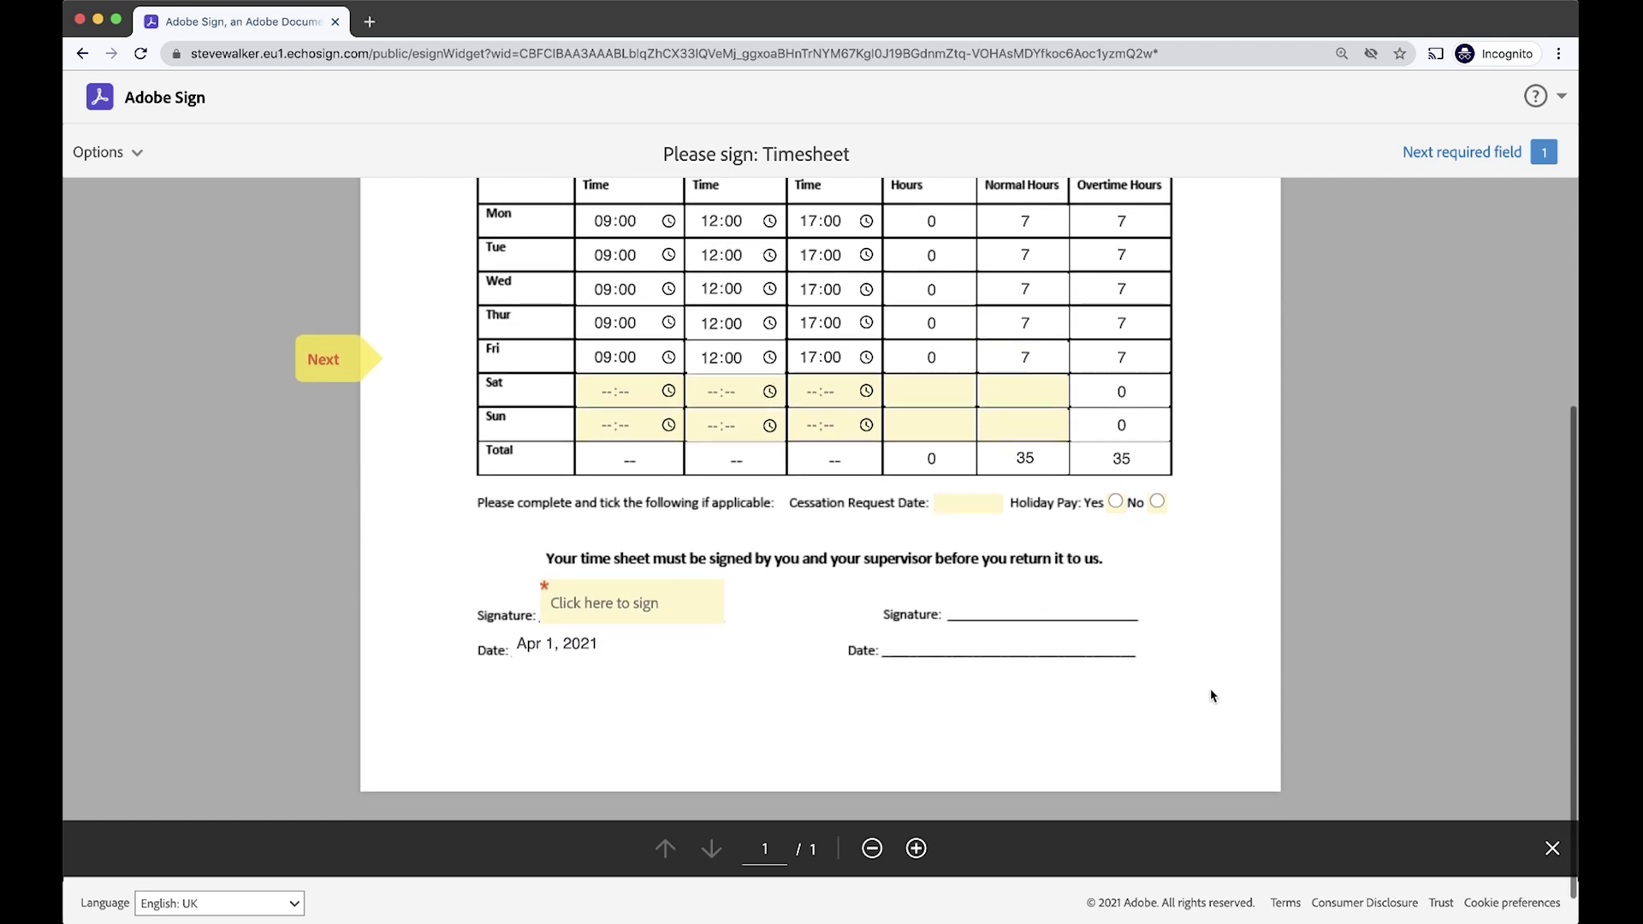
{"action": "left_click", "coordinate": [586, 601]}
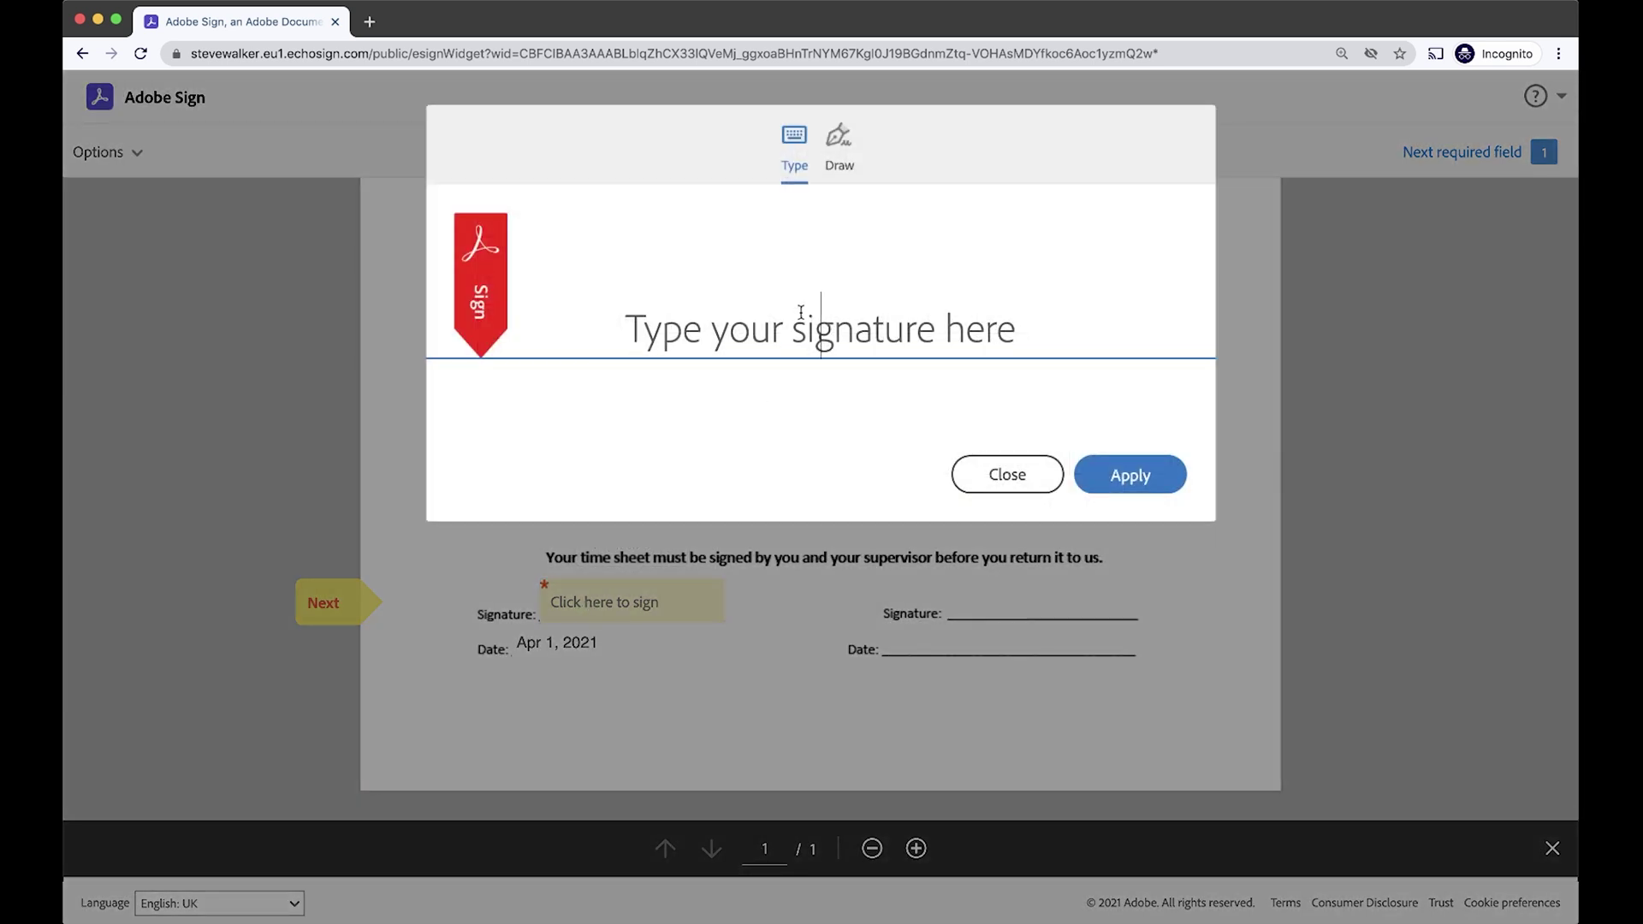
{"action": "type", "text": "Steve WAlke"}
{"action": "key", "text": "BackSpace"}
{"action": "key", "text": "BackSpace"}
{"action": "key", "text": "BackSpace"}
{"action": "key", "text": "BackSpace"}
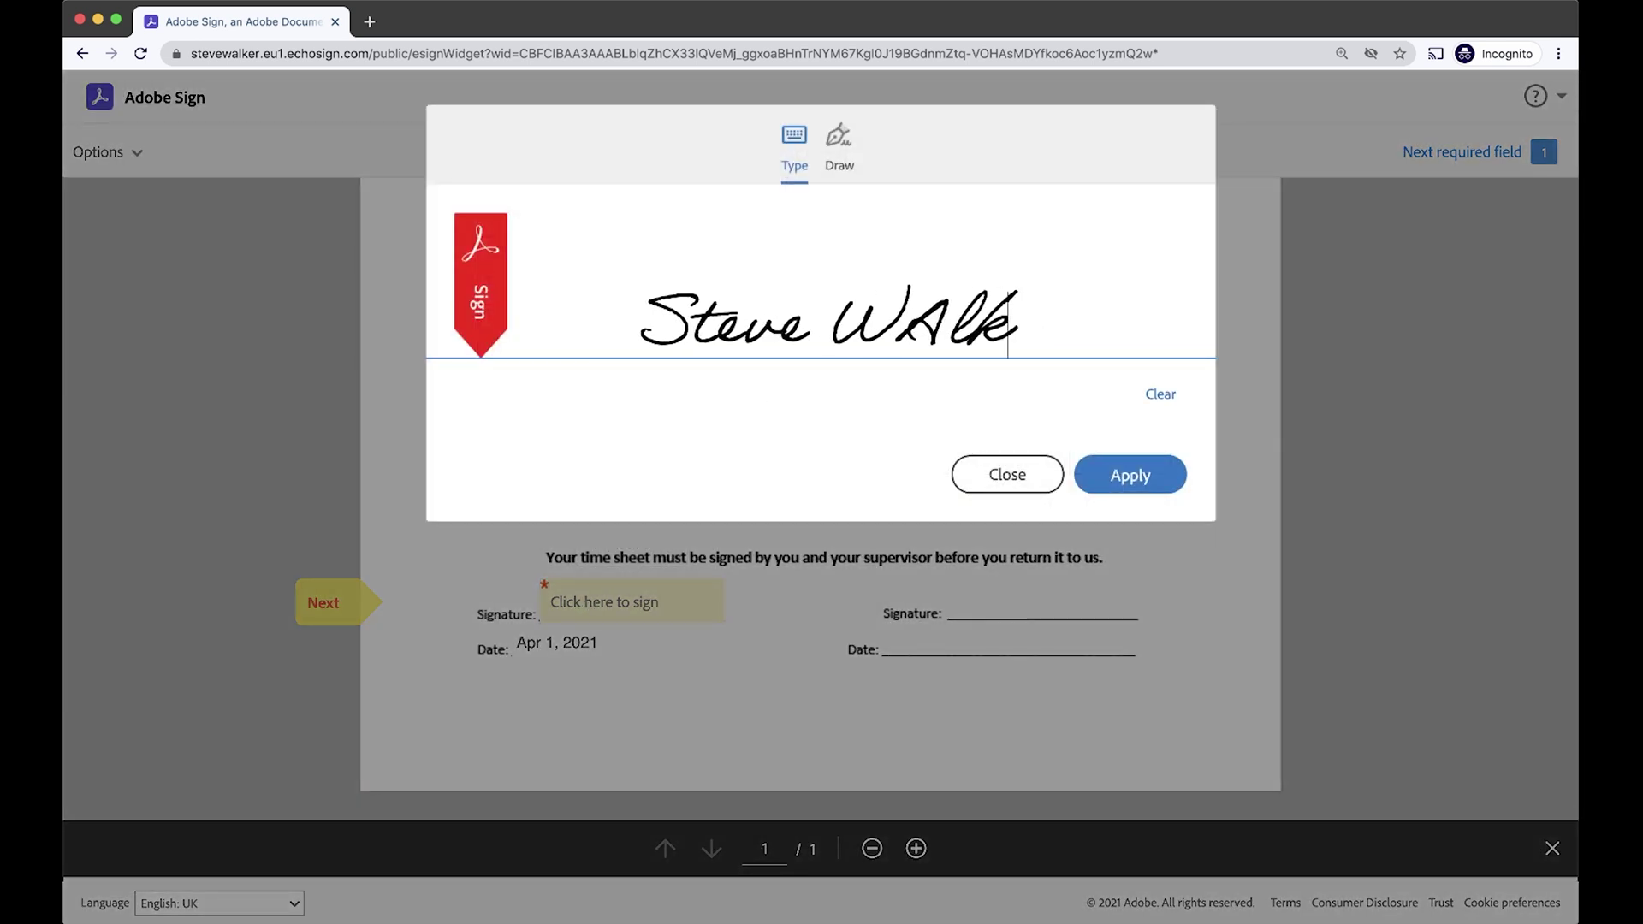
{"action": "type", "text": "alker"}
{"action": "left_click", "coordinate": [1129, 474]}
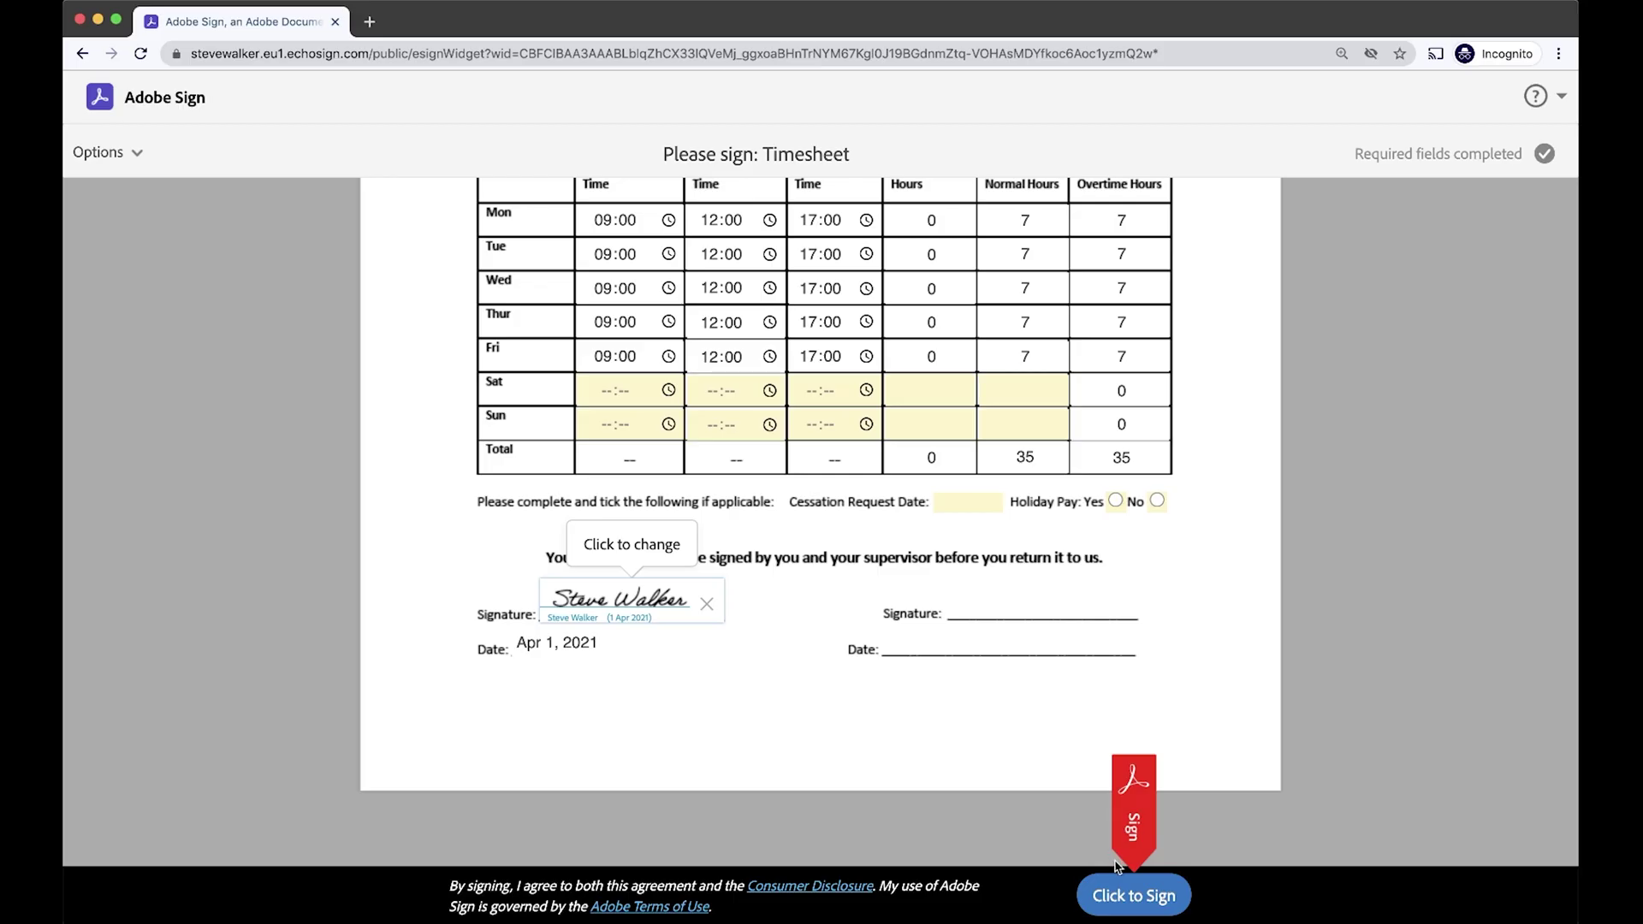
Assign the line manager as next participant, entering their first name, last name and e-mail.
{"action": "left_click", "coordinate": [1133, 895]}
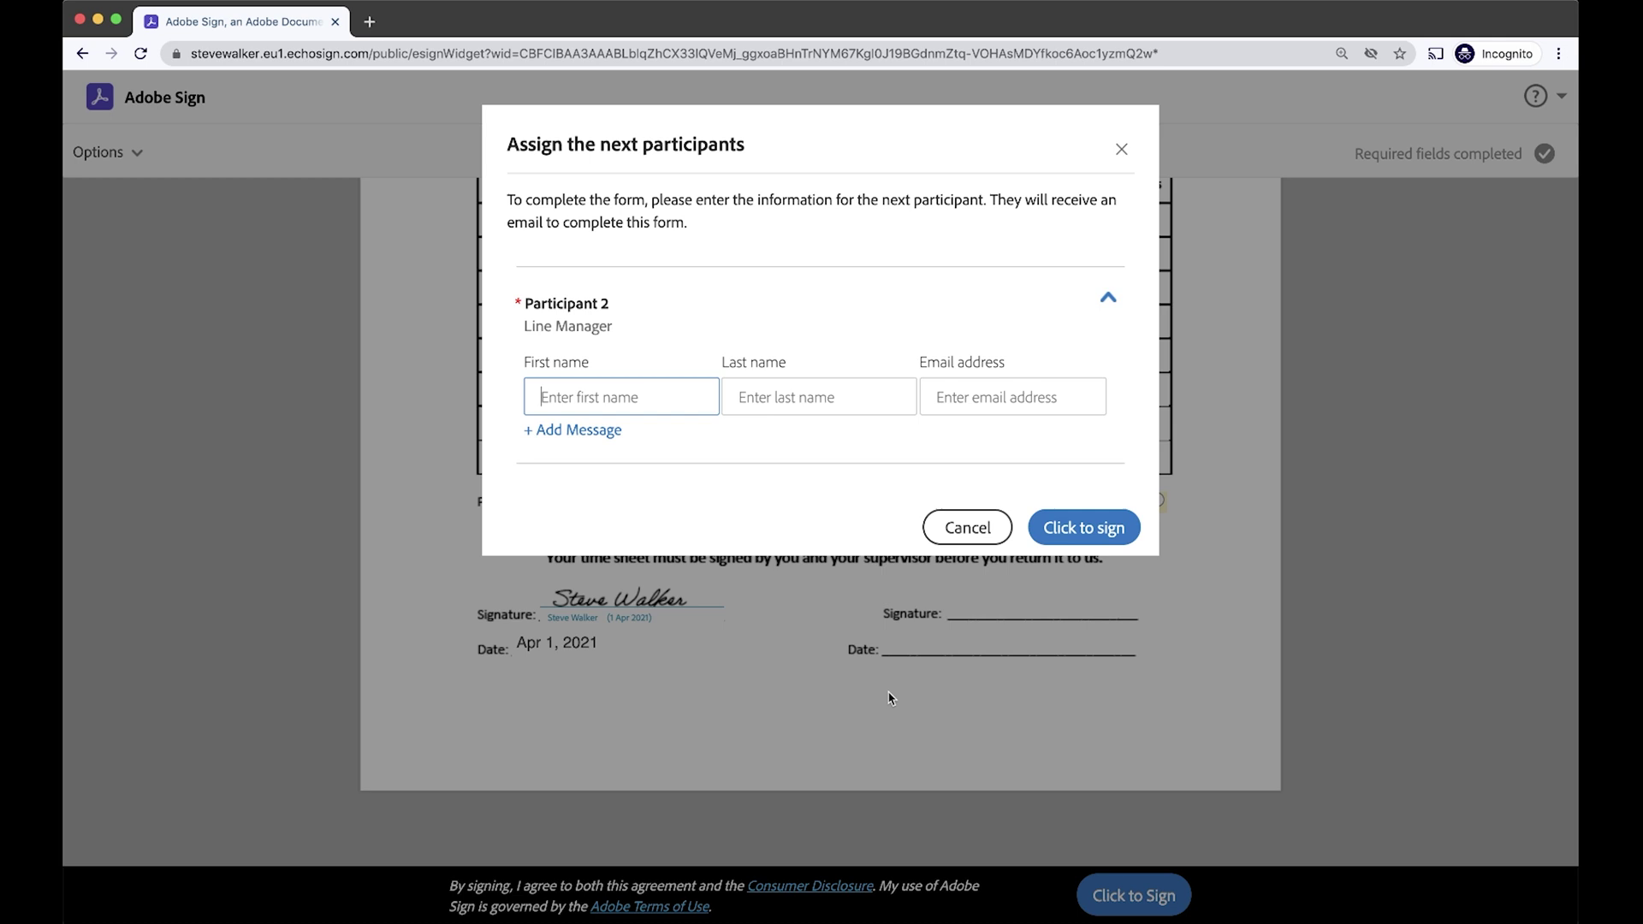
{"action": "left_click_drag", "start_coordinate": [524, 325], "coordinate": [651, 344]}
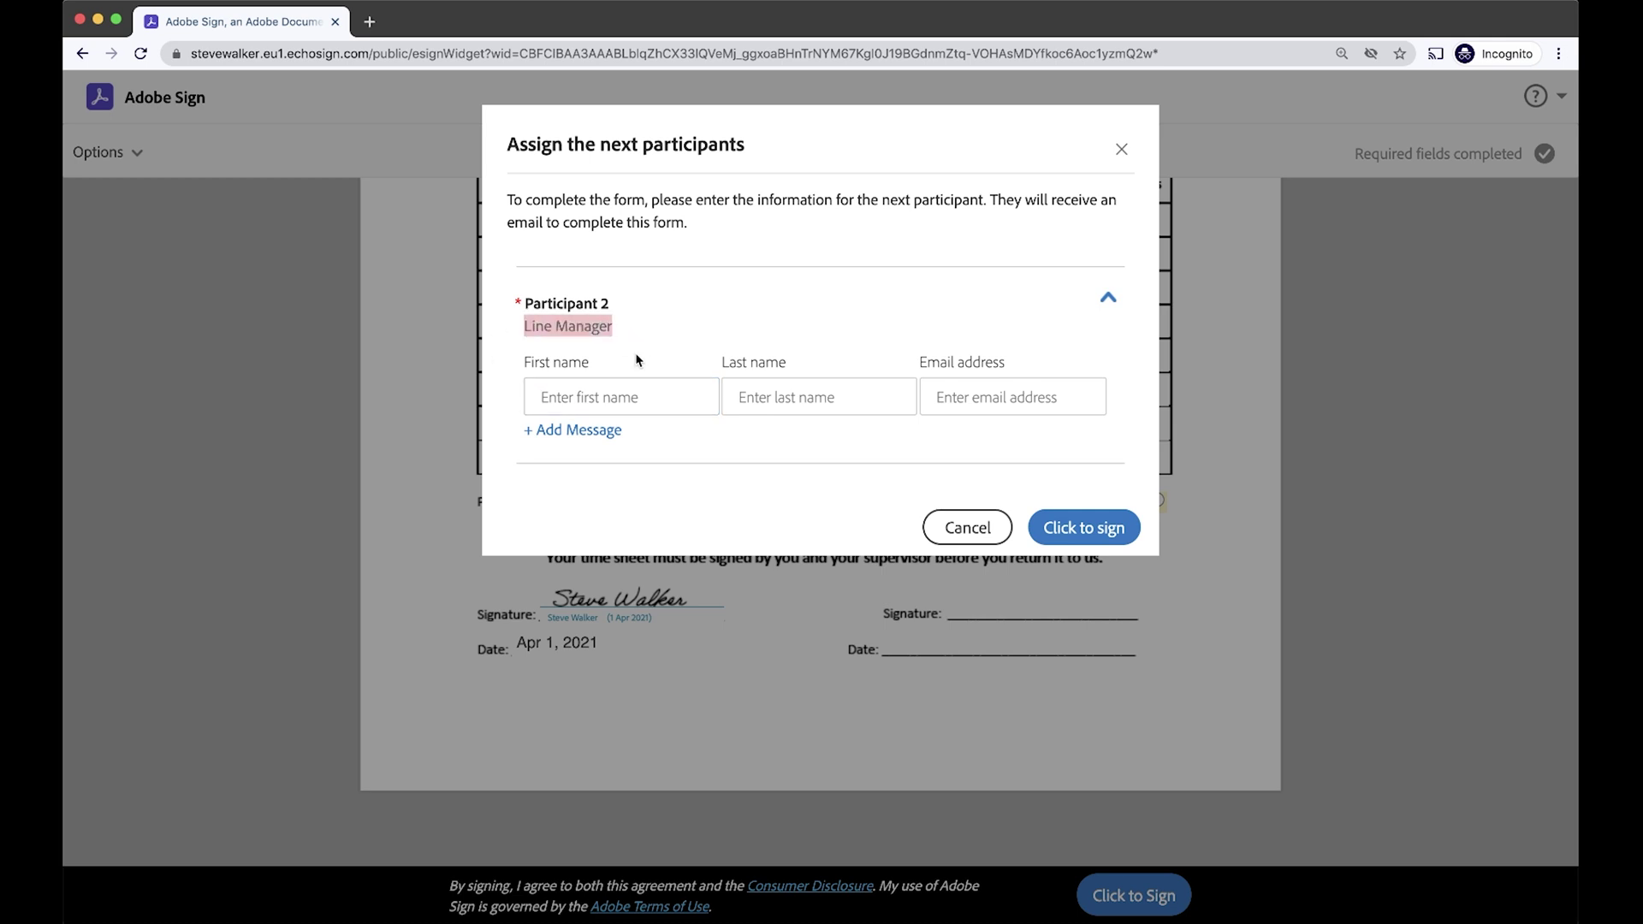
{"action": "left_click", "coordinate": [620, 385]}
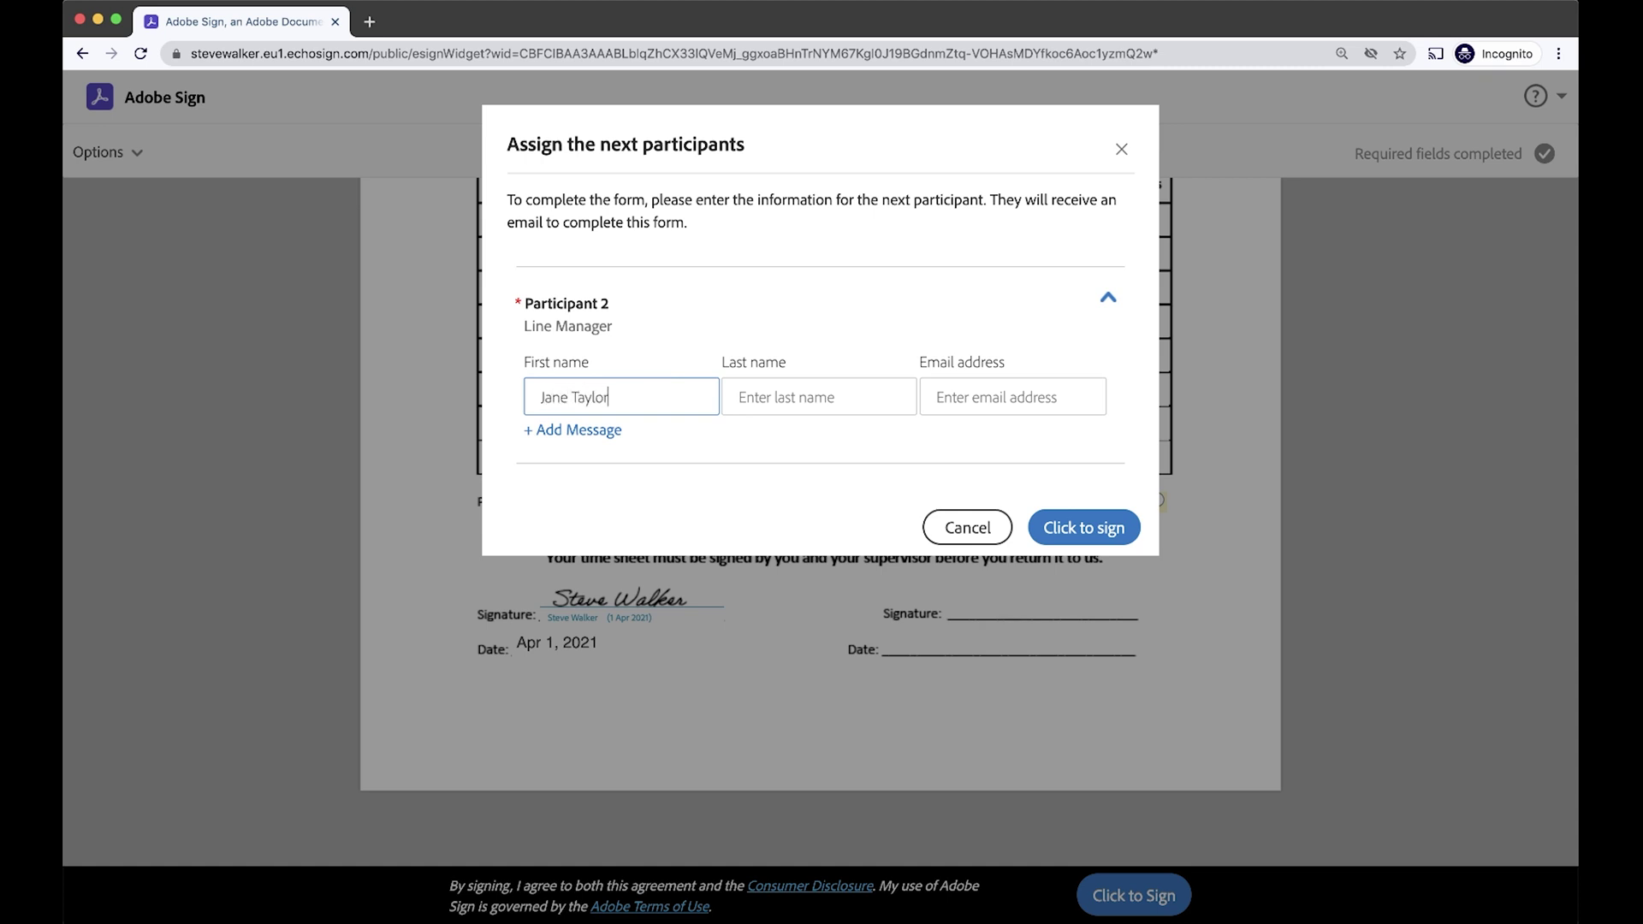
{"action": "left_click", "coordinate": [739, 397]}
{"action": "double_click", "coordinate": [603, 397]}
{"action": "key", "text": "BackSpace"}
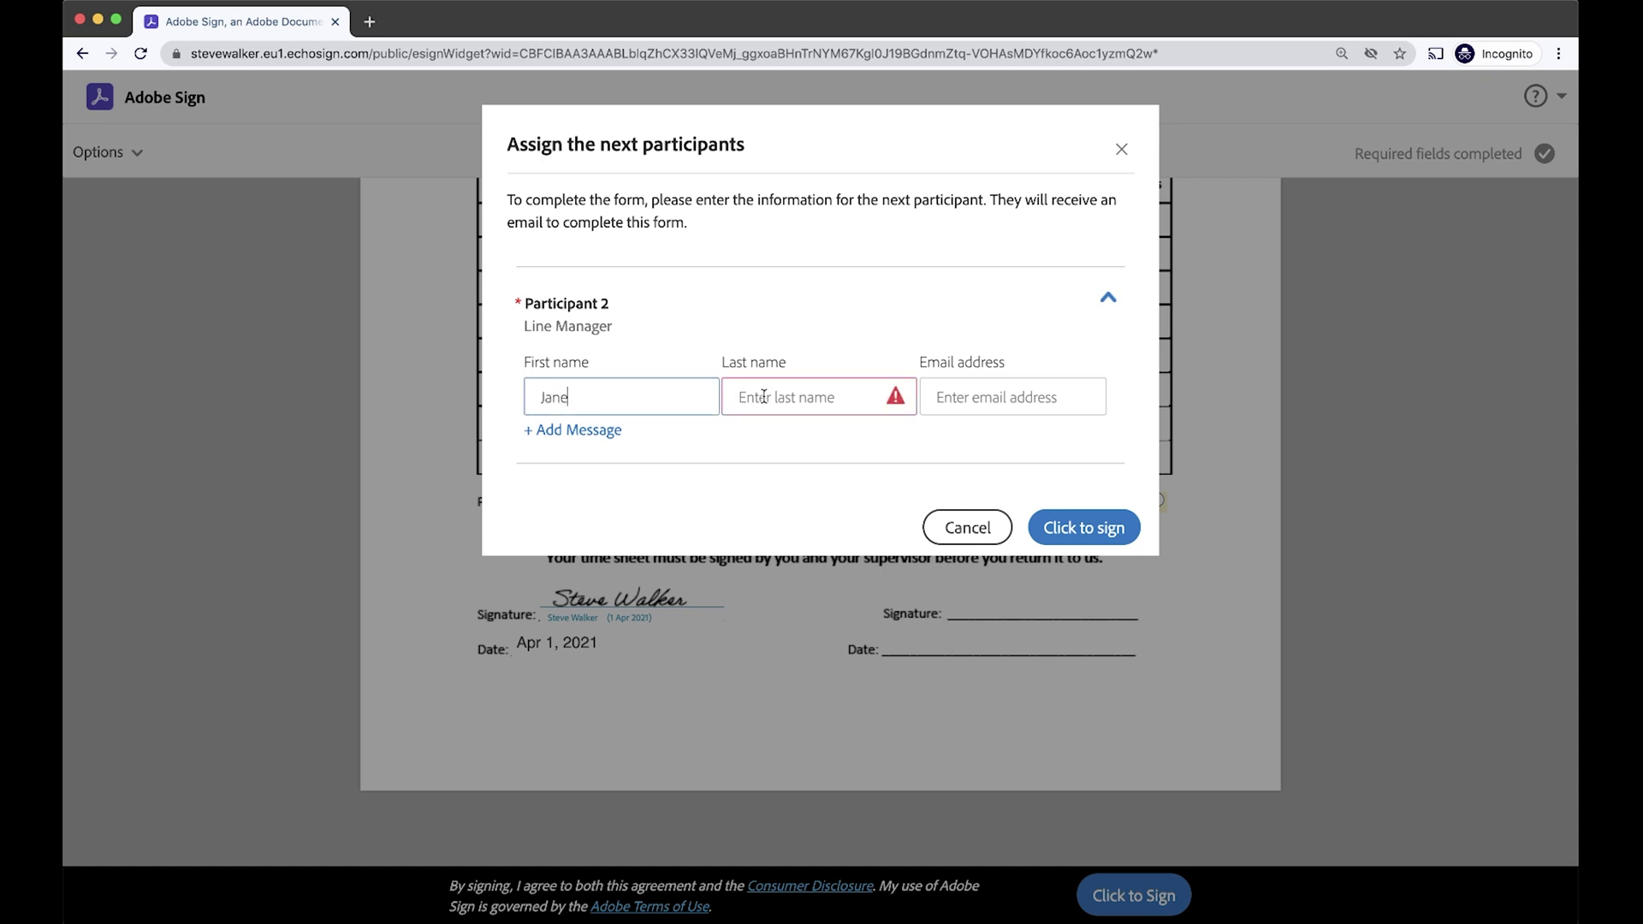
{"action": "left_click", "coordinate": [774, 398]}
{"action": "type", "text": "Taylor"}
{"action": "key", "text": "Tab"}
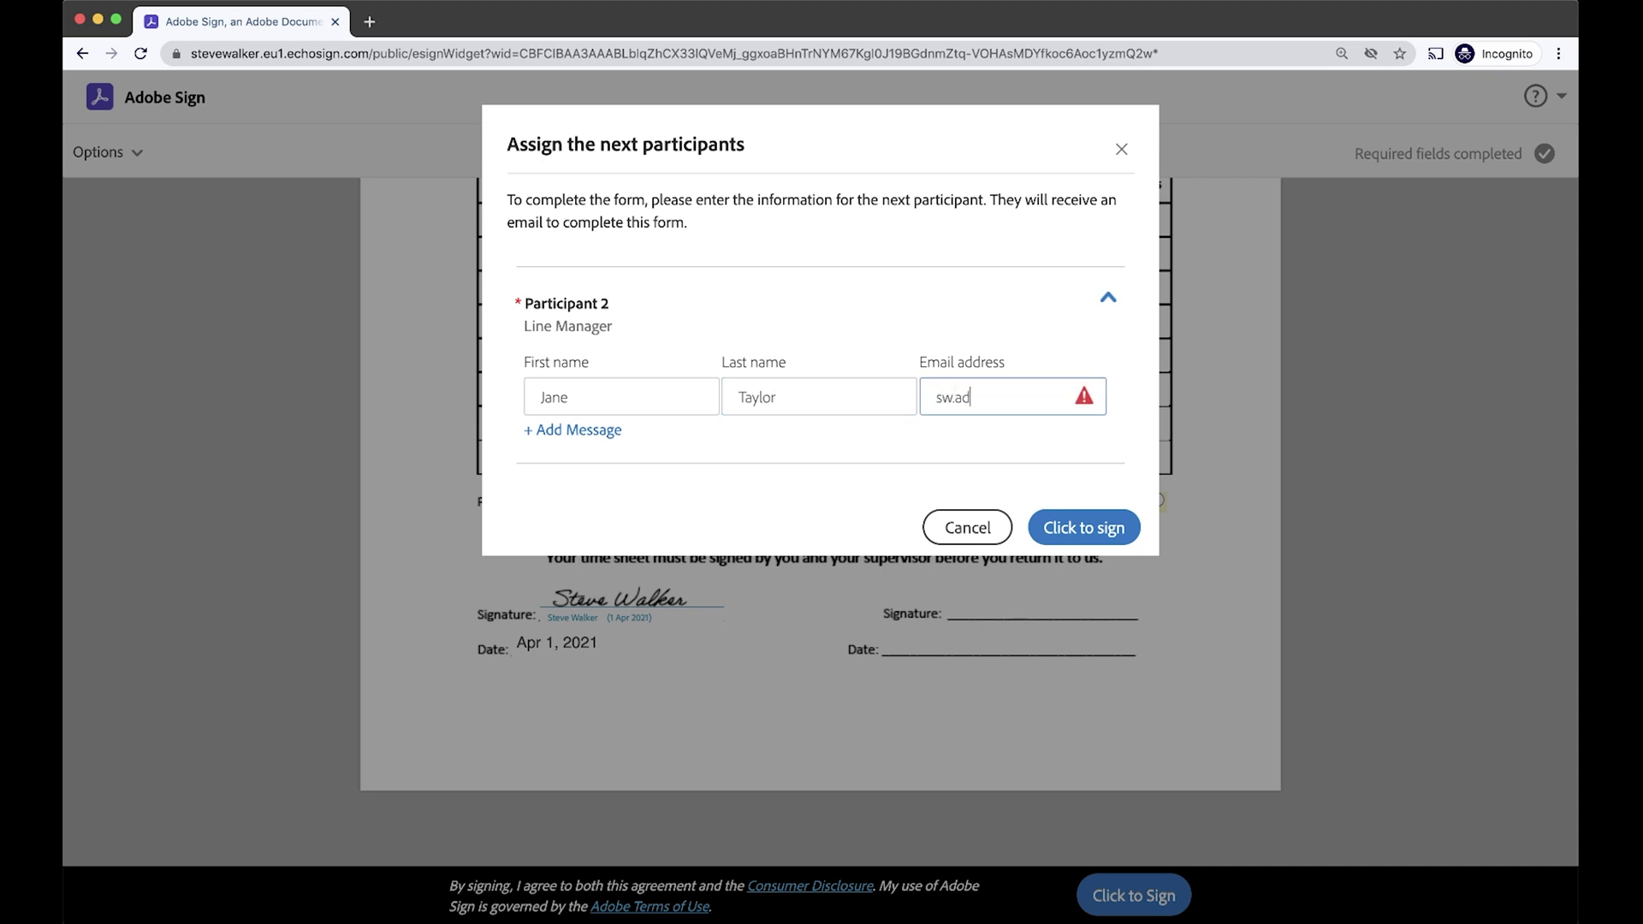
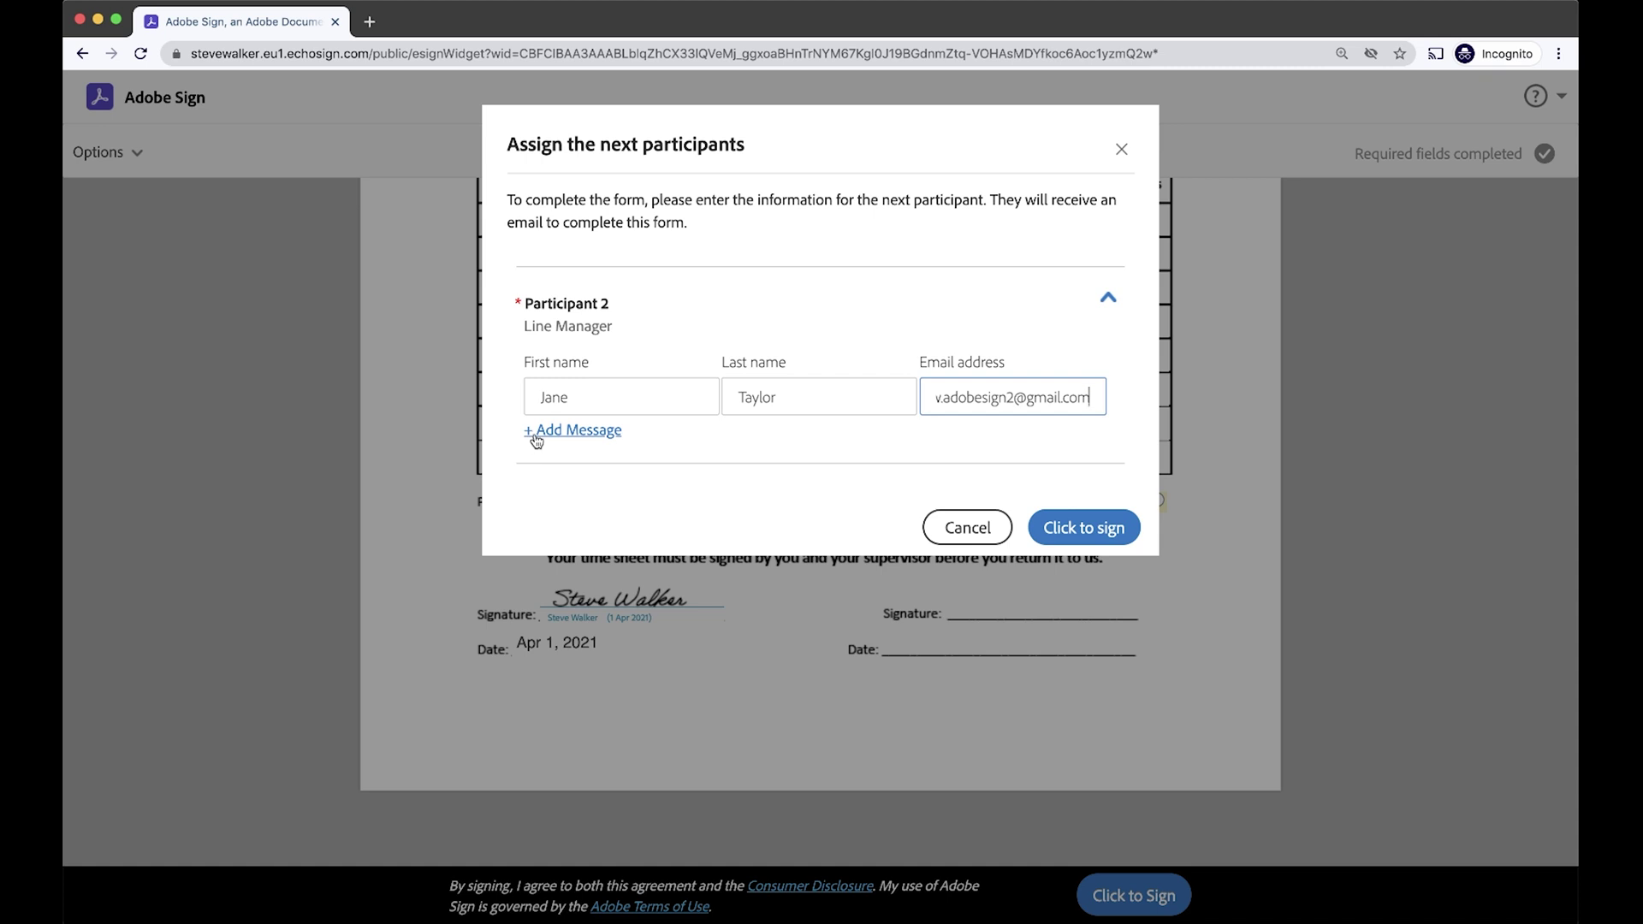
Add the message 'Please approve my time sheet' and sign to send the form.
{"action": "left_click", "coordinate": [536, 439]}
{"action": "type", "text": "Please"}
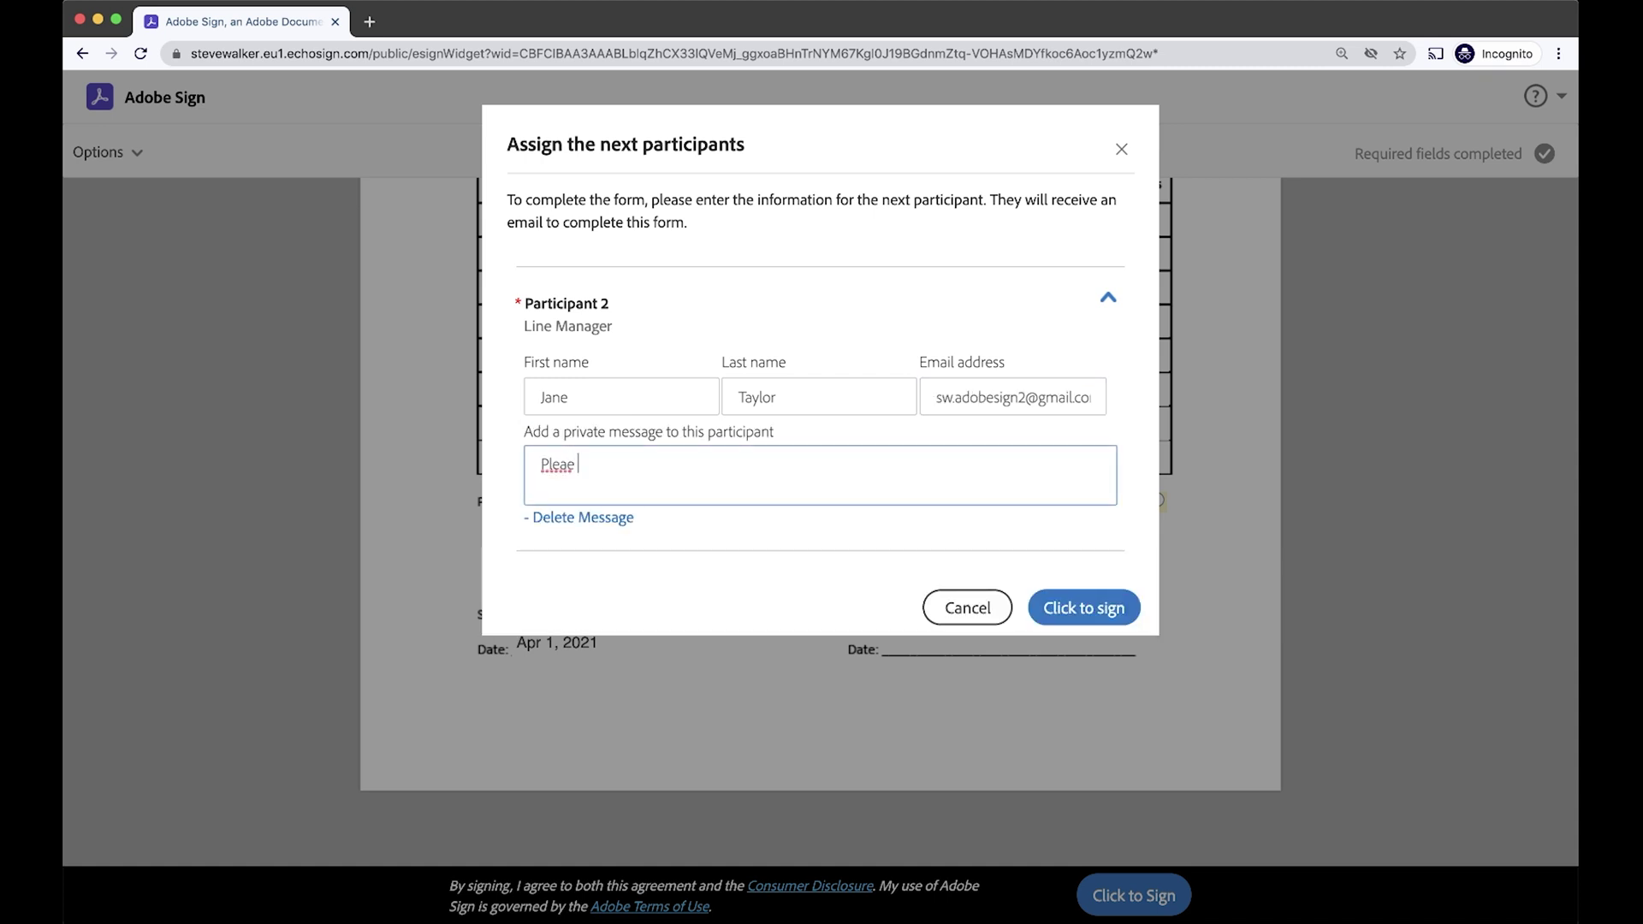
{"action": "key", "text": "BackSpace"}
{"action": "key", "text": "BackSpace"}
{"action": "type", "text": "se approve my time sheet."}
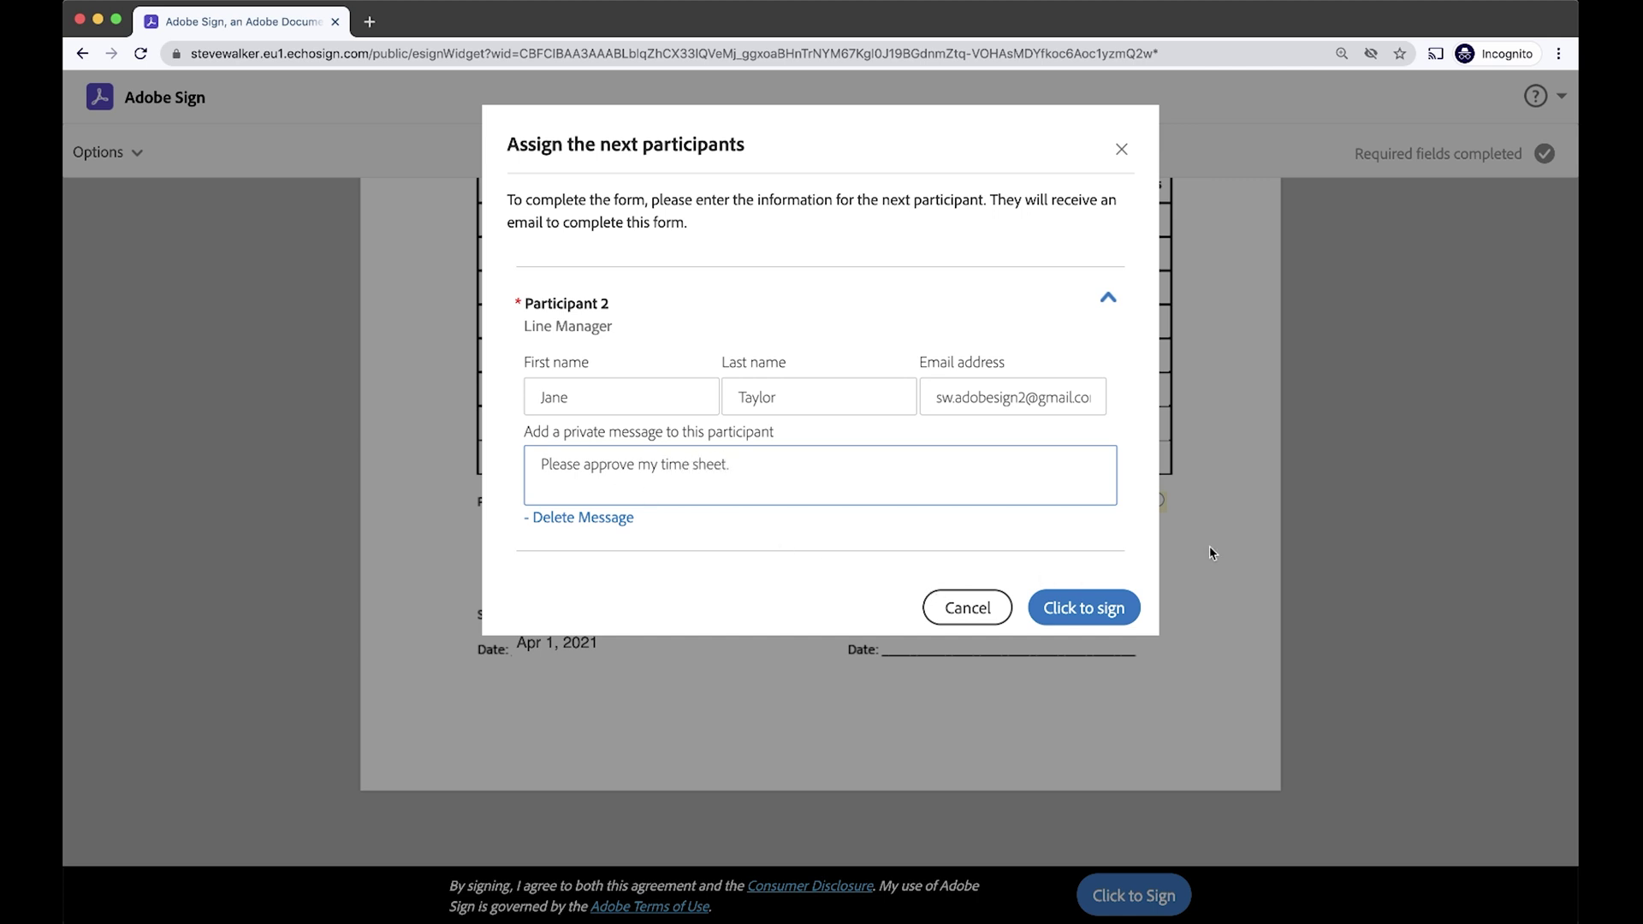
{"action": "left_click", "coordinate": [1076, 611]}
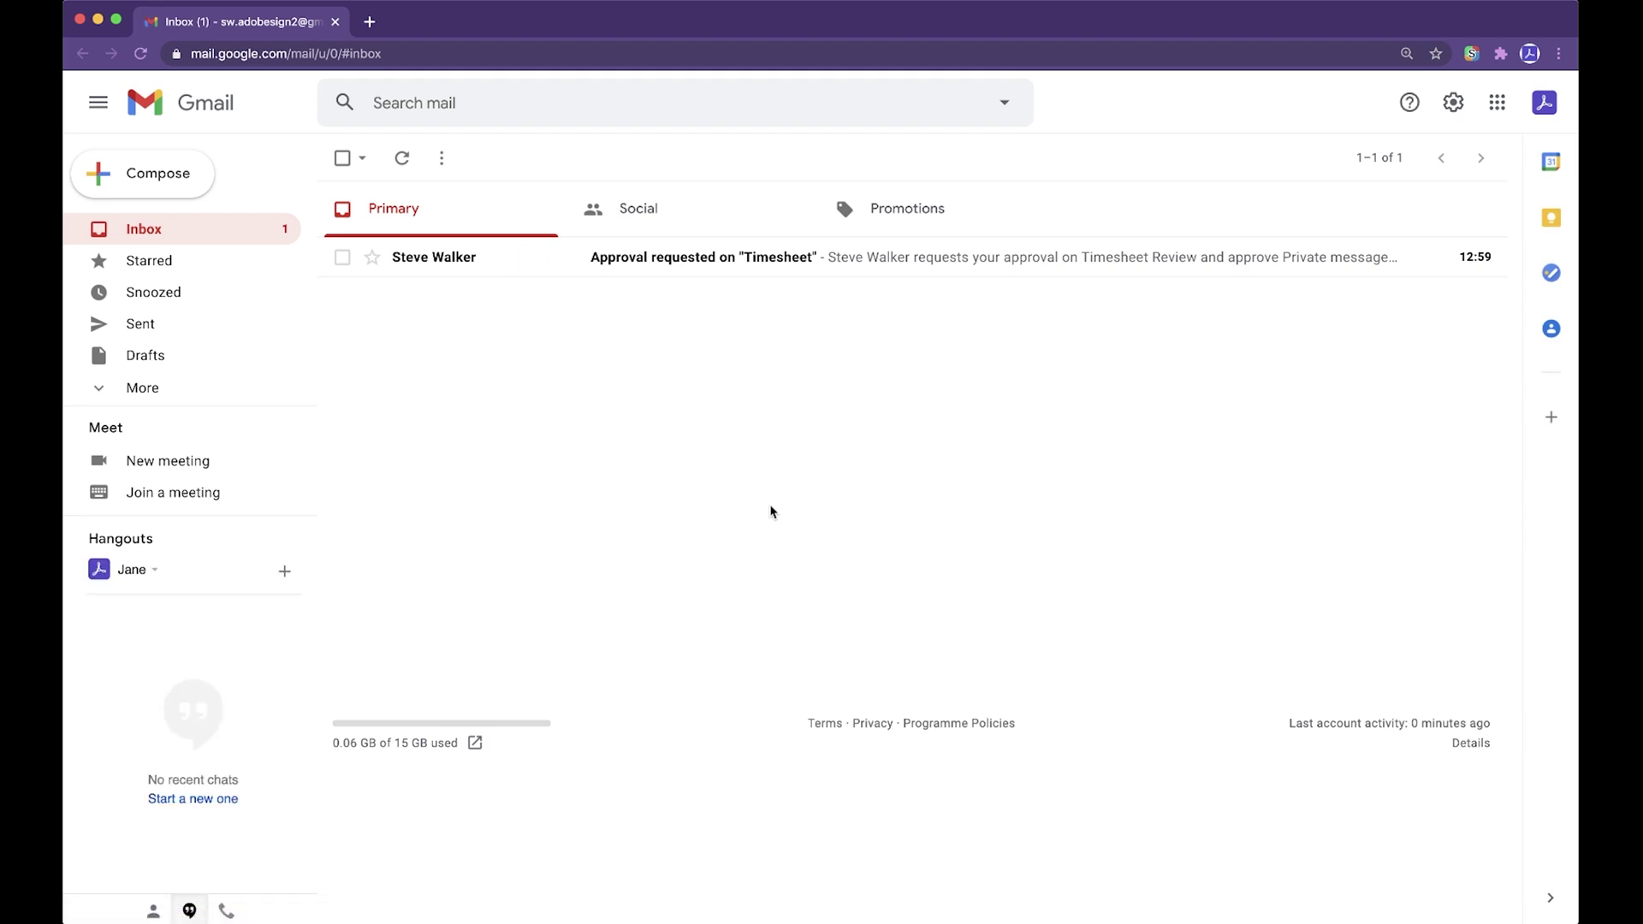
Open the 'Approval requested on "Timesheet"' e-mail in the manager's Gmail inbox.
{"action": "left_click", "coordinate": [618, 268]}
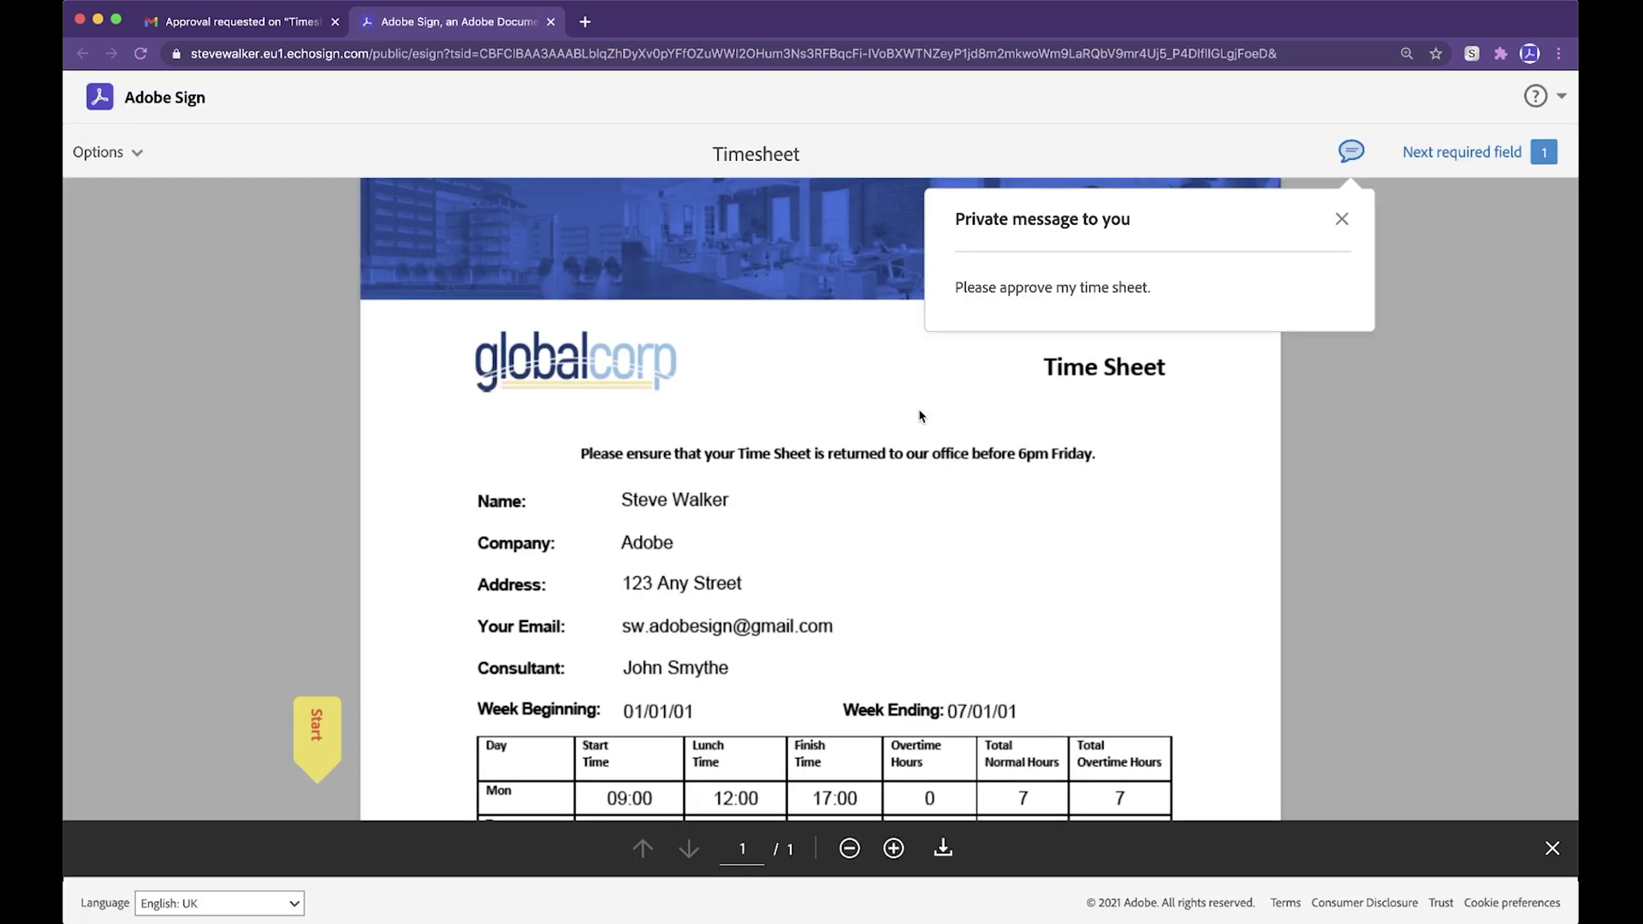
Fill the timesheet's lower line-manager signature field with the manager's hand-drawn initials, dated Apr 1, 2021.
{"action": "scroll", "coordinate": [1221, 522], "scroll_direction": "down", "scroll_amount": 3}
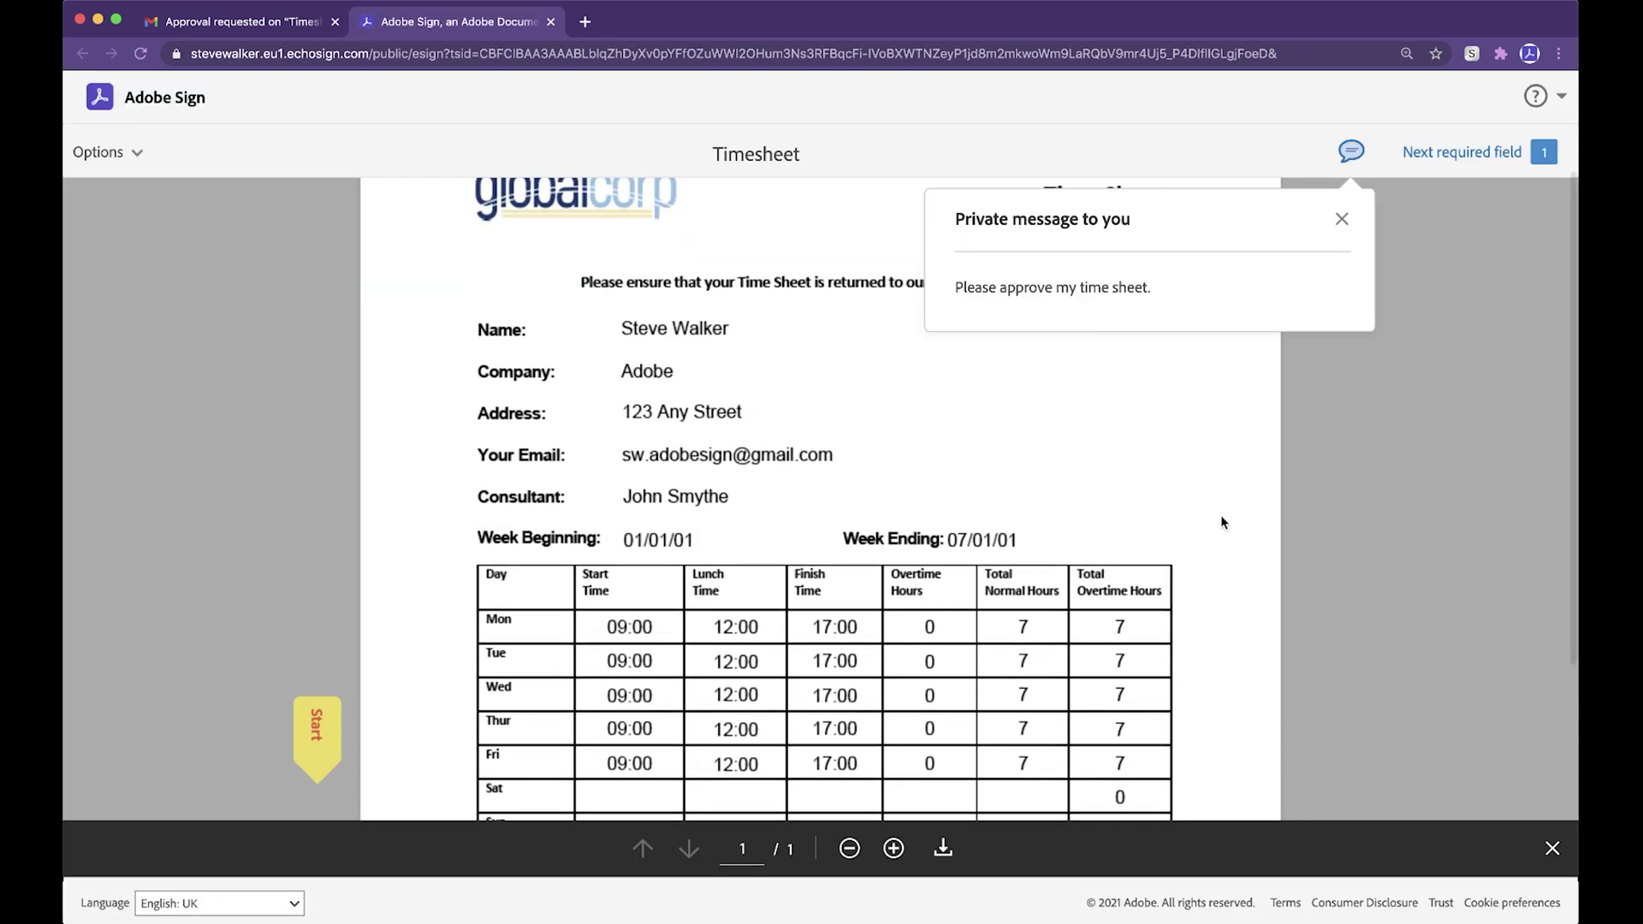
{"action": "scroll", "coordinate": [1221, 522], "scroll_direction": "down", "scroll_amount": 3}
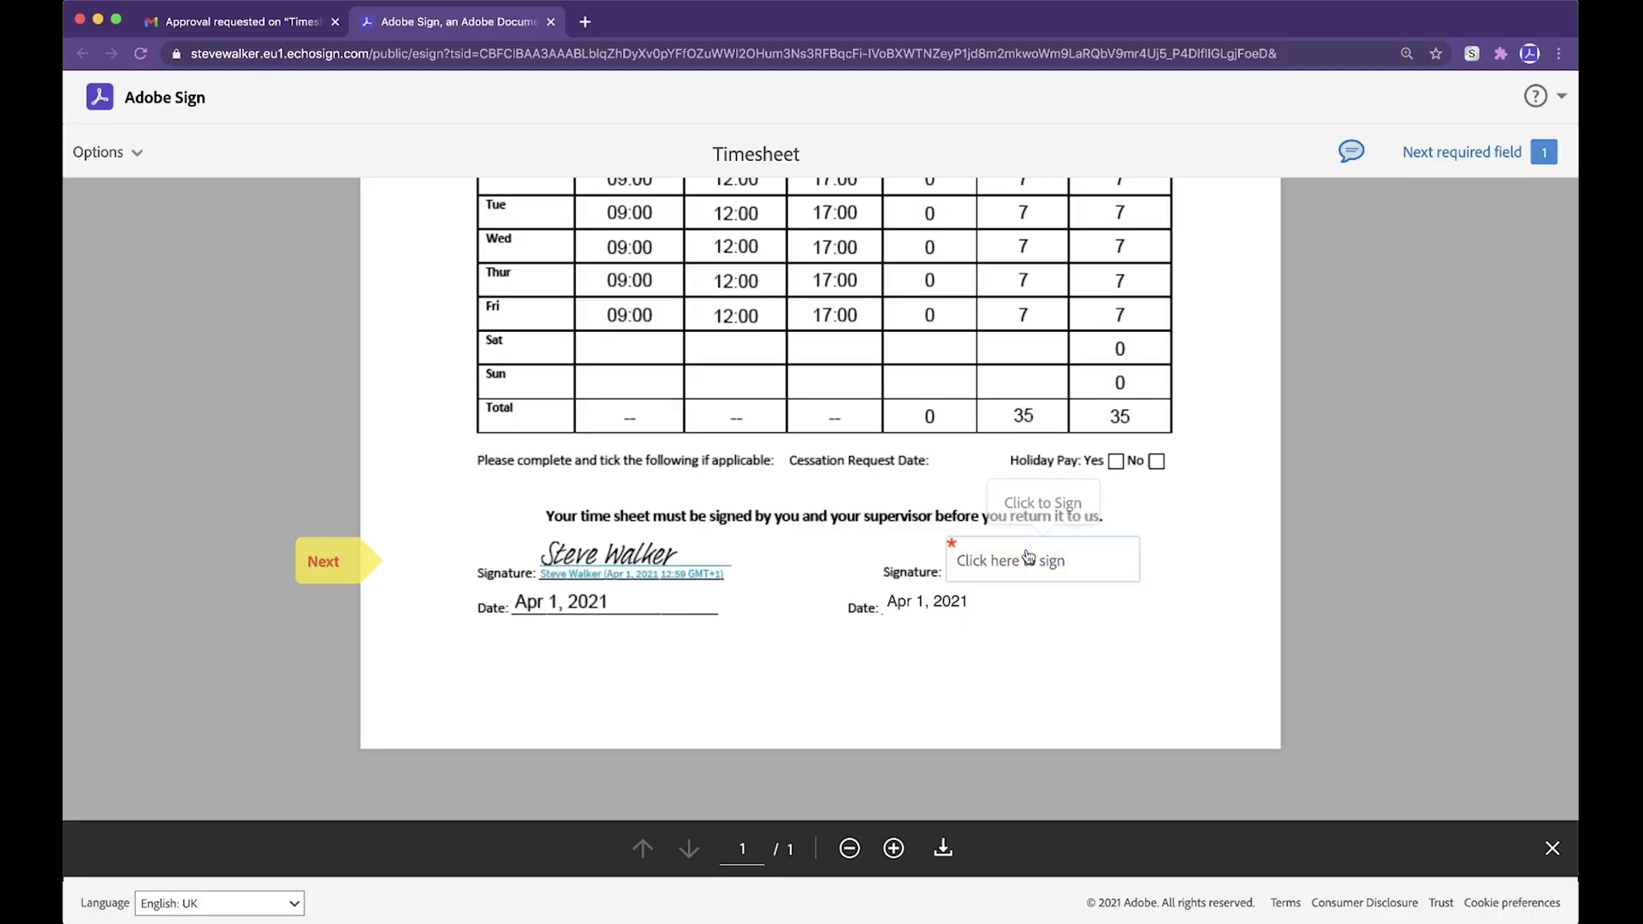
{"action": "left_click", "coordinate": [1044, 560]}
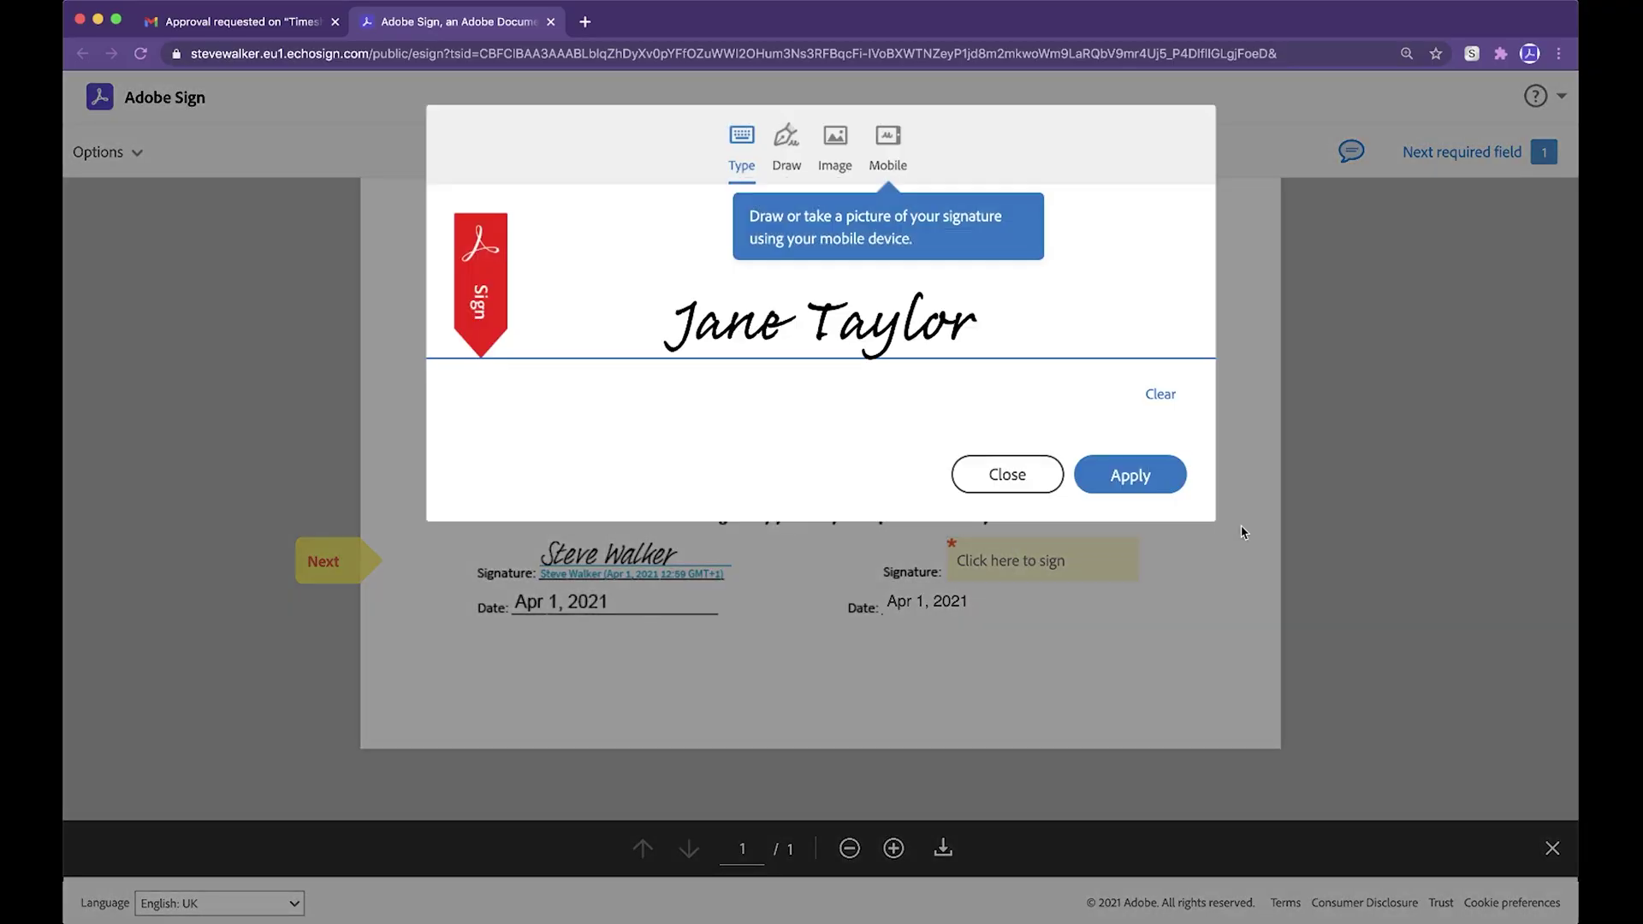
{"action": "left_click", "coordinate": [786, 141]}
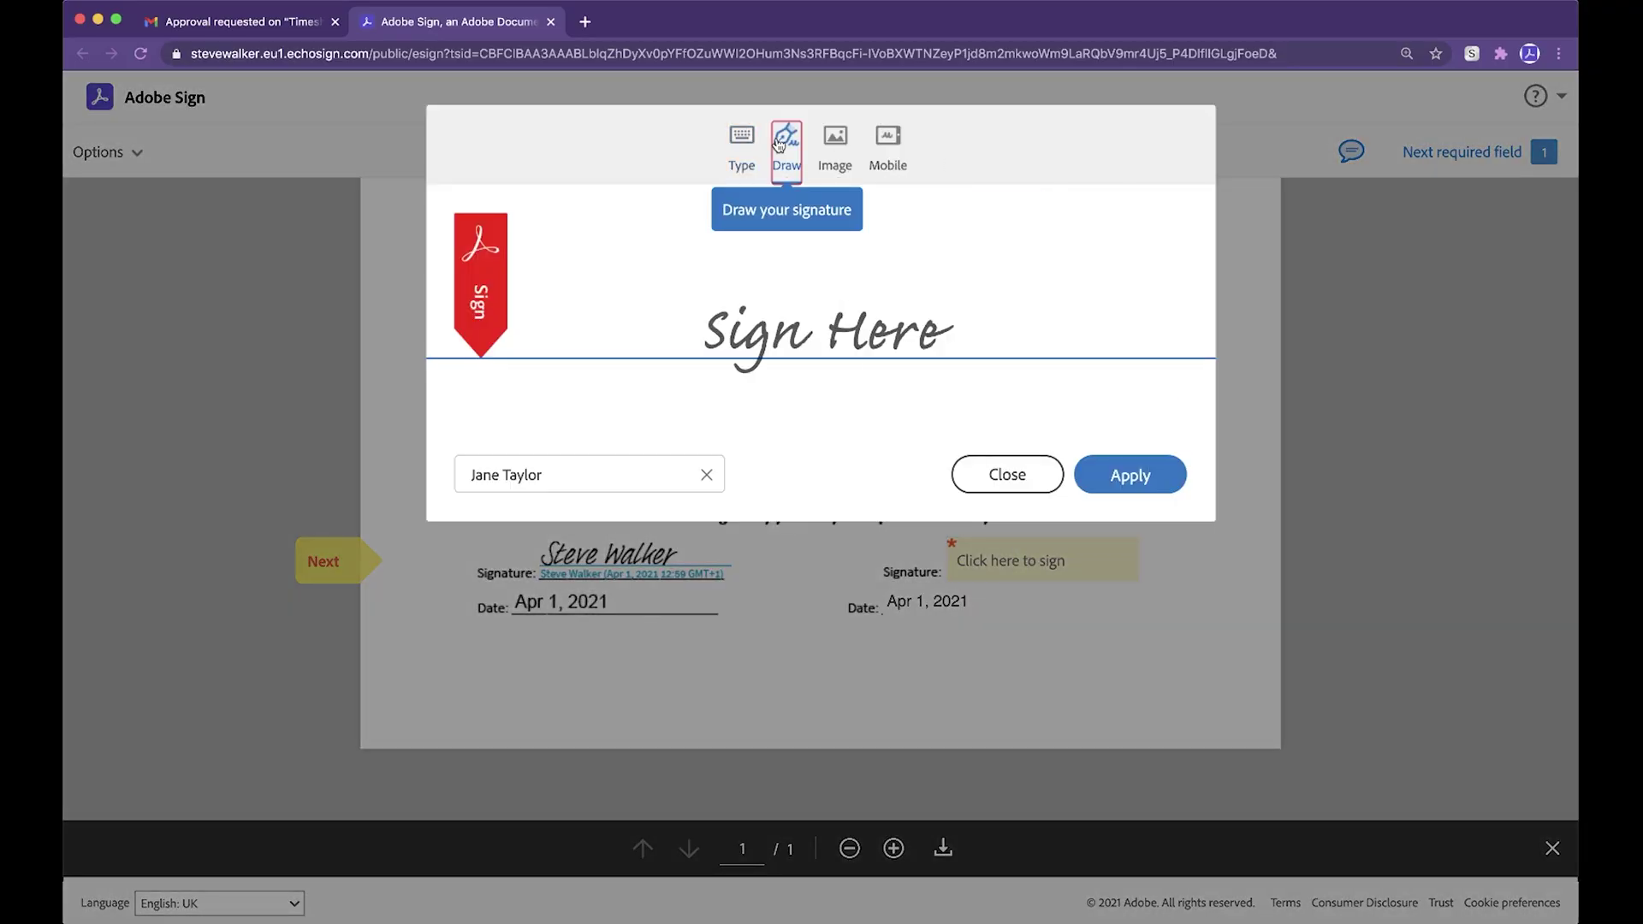
{"action": "mouse_move", "coordinate": [721, 257]}
{"action": "left_mouse_down"}
{"action": "mouse_move", "coordinate": [684, 282]}
{"action": "mouse_move", "coordinate": [772, 241]}
{"action": "mouse_move", "coordinate": [830, 327]}
{"action": "left_mouse_up"}
{"action": "left_click", "coordinate": [770, 308]}
{"action": "left_click_drag", "start_coordinate": [792, 270], "coordinate": [859, 244]}
{"action": "left_click", "coordinate": [868, 326]}
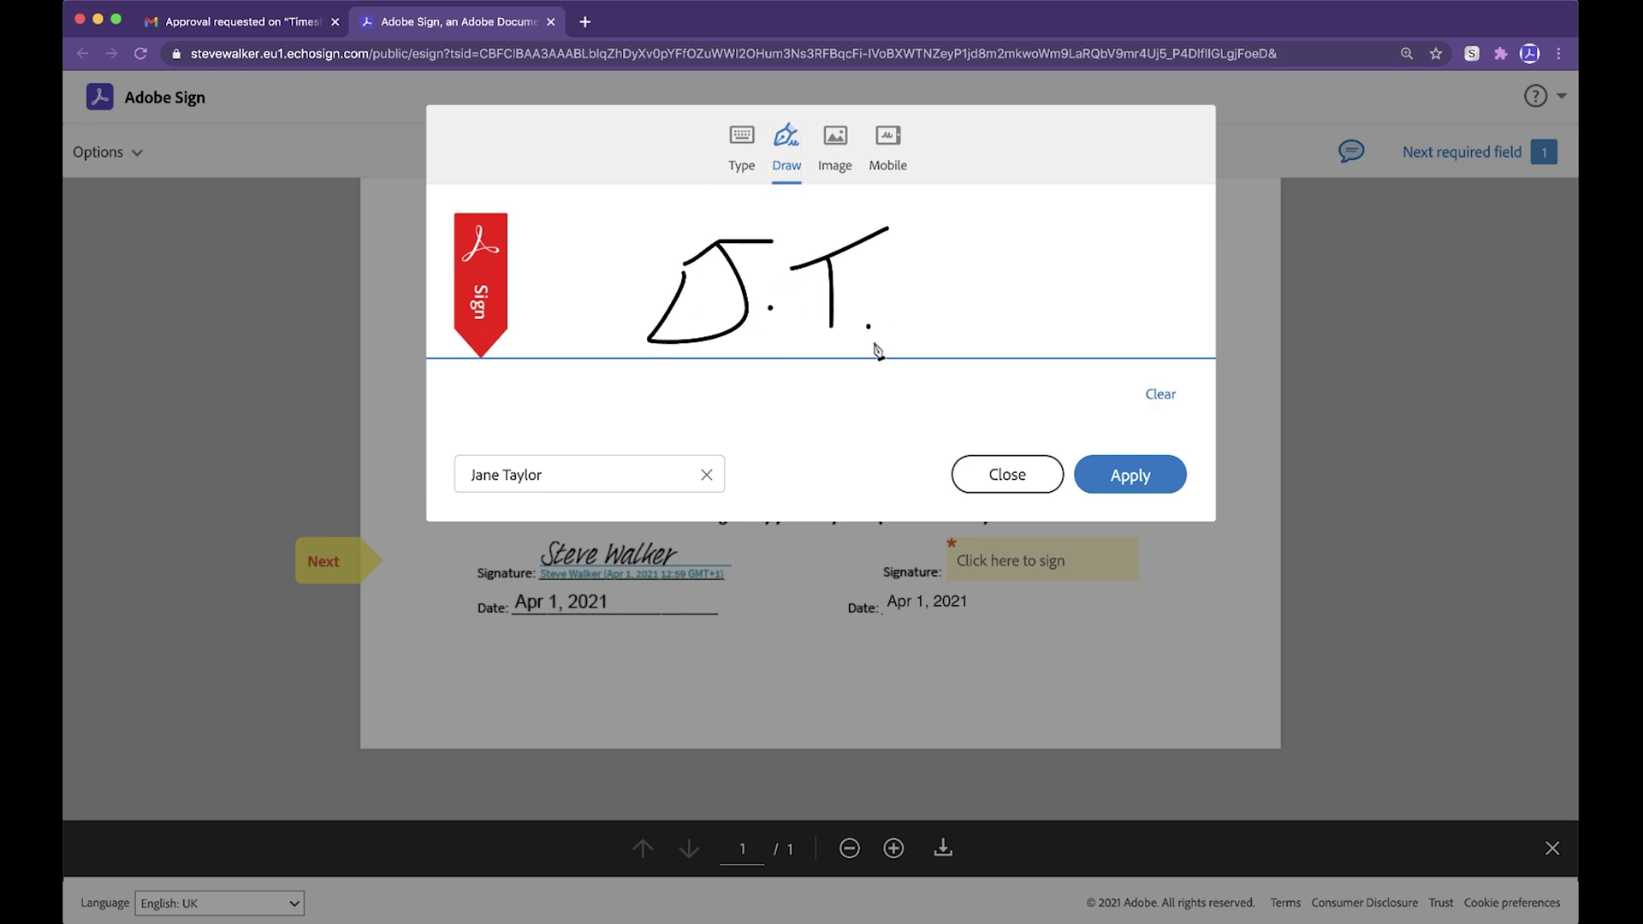
{"action": "left_click", "coordinate": [1120, 478]}
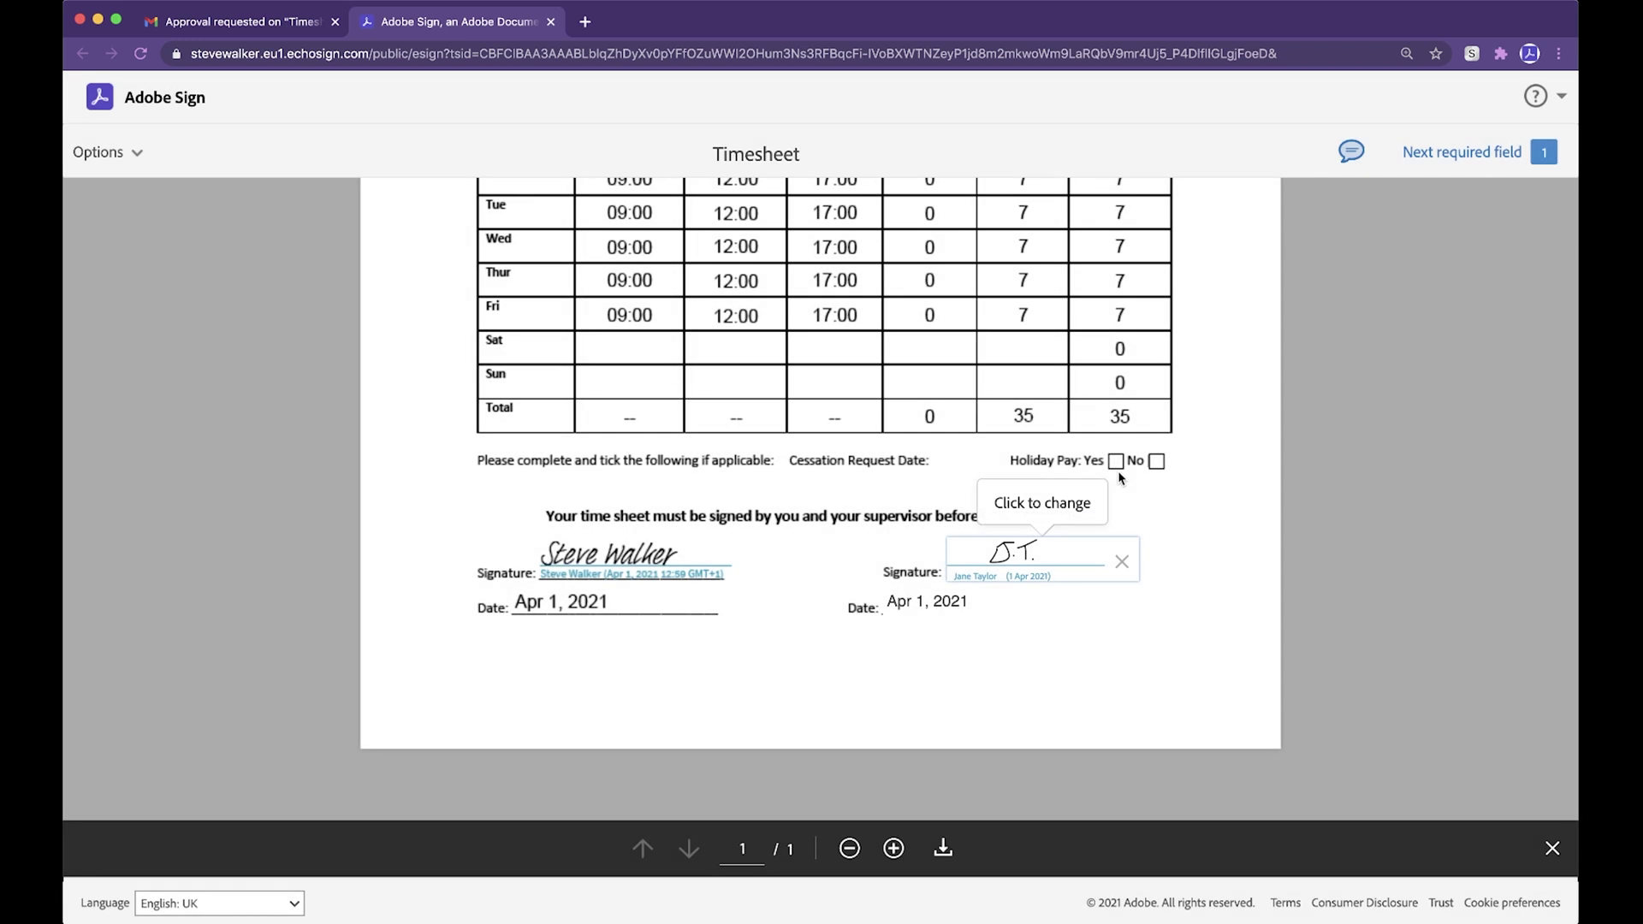